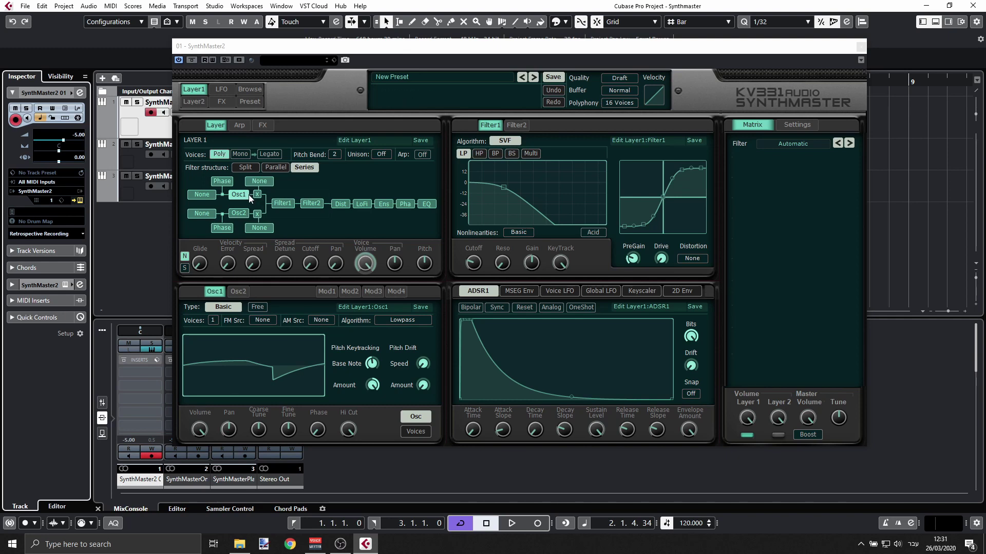
- Raise Layer 1's Osc2 coarse tune to +7 semitones, a fifth above Osc1
click(241, 214)
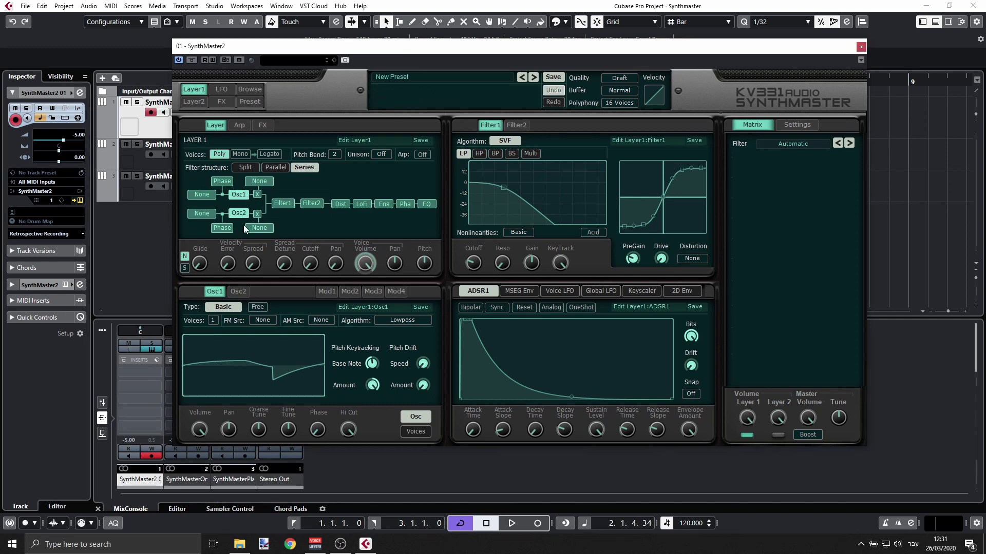
click(245, 294)
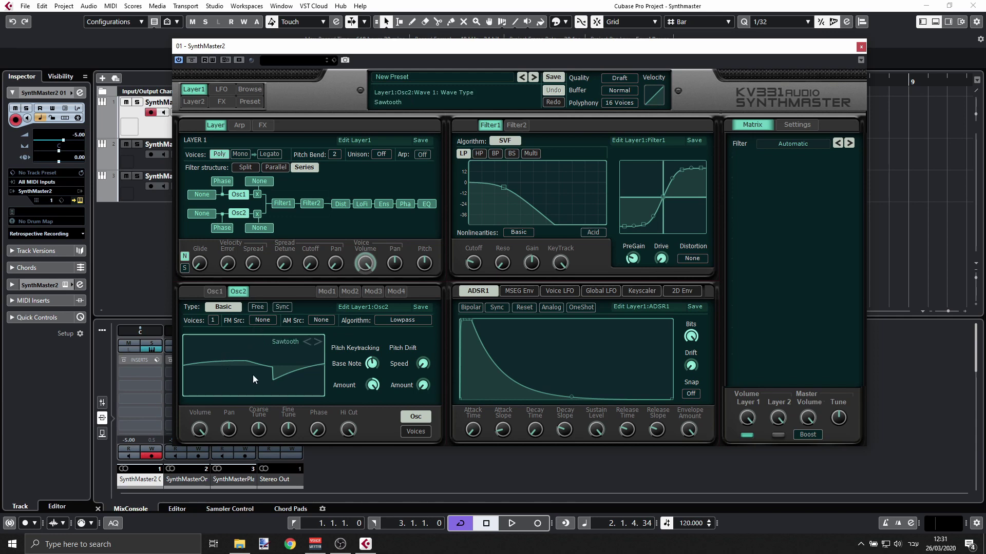
click(259, 431)
mouse_move(258, 431)
mouse_down()
mouse_move(261, 413)
mouse_move(258, 432)
mouse_up()
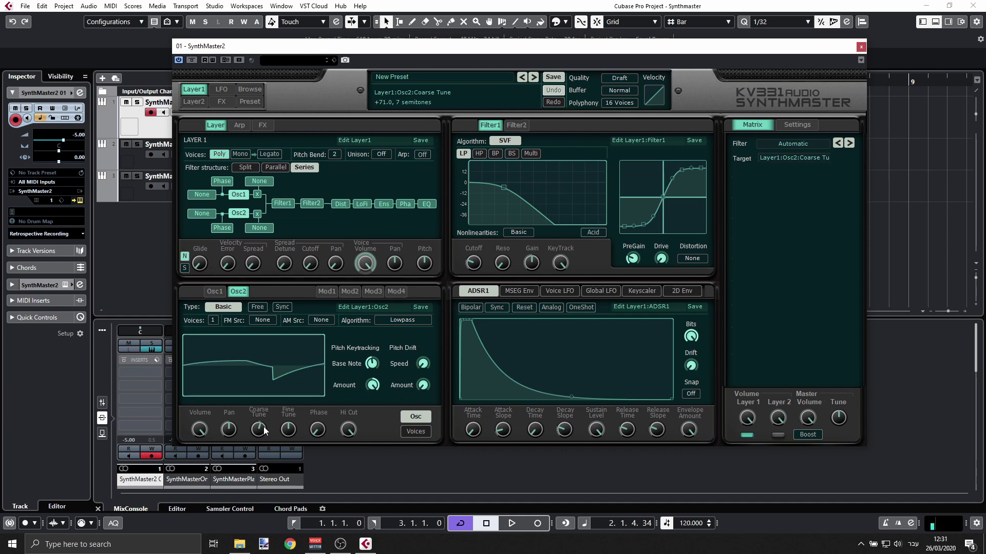
- Set Layer 1's Osc1 to 3 unison voices and raise its detune spread to +19.0
click(214, 291)
click(213, 320)
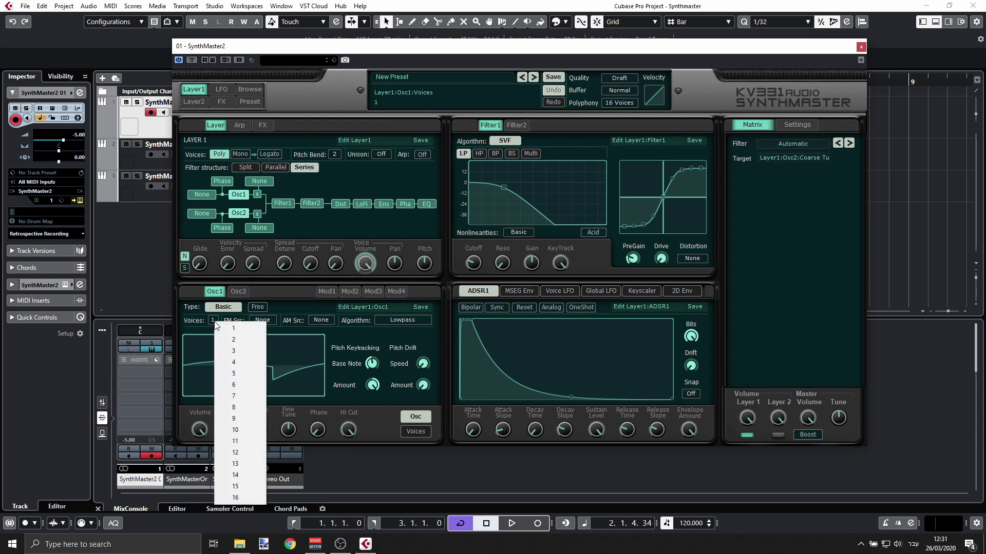
click(233, 352)
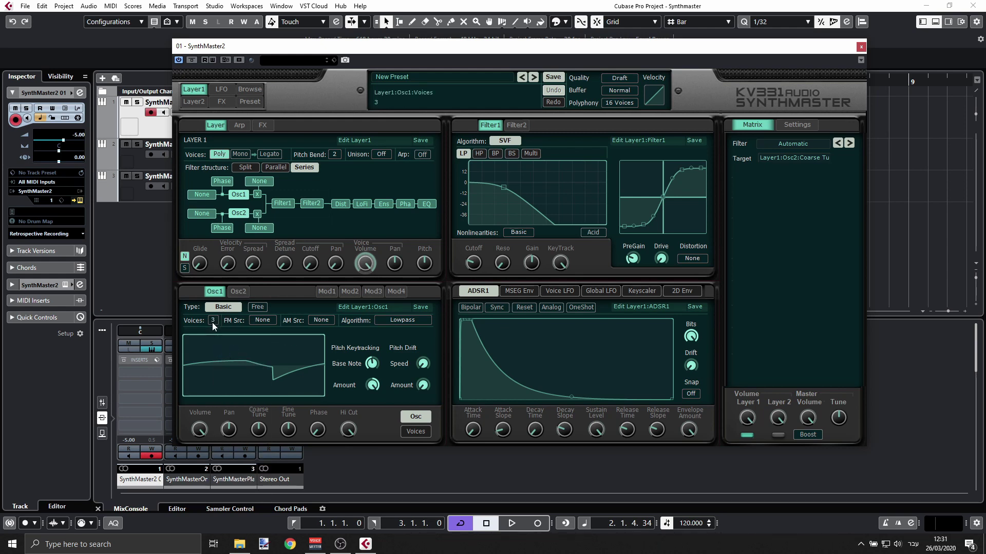
click(417, 433)
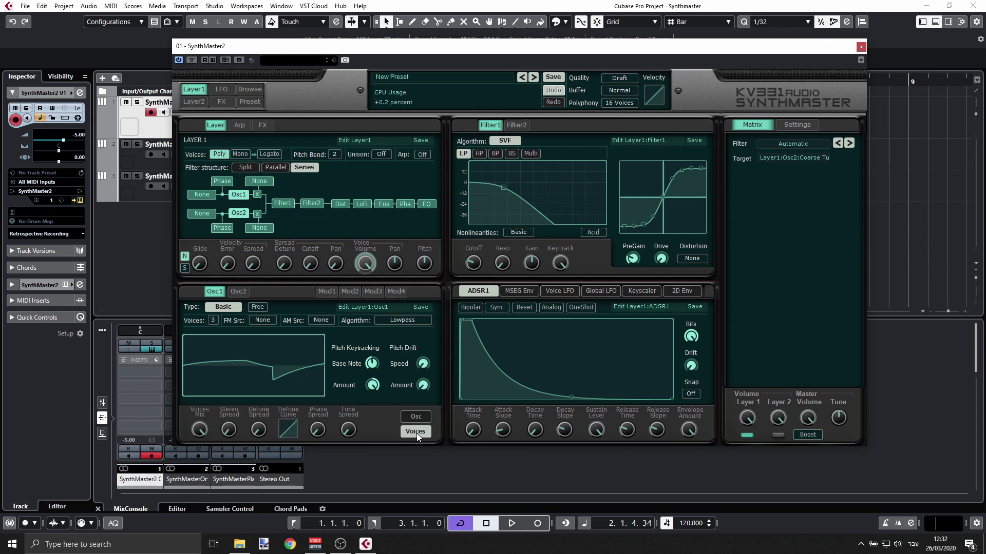
click(255, 430)
scroll(253, 420, up, 2)
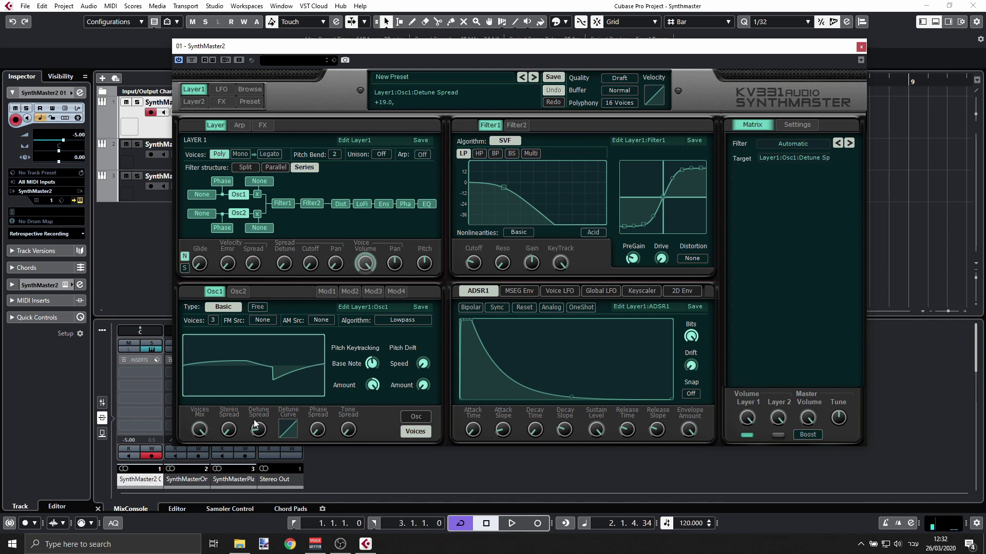
- Un-bypass Layer 1's Filter1 and bring its lowpass cutoff down to about 200 Hz
click(288, 205)
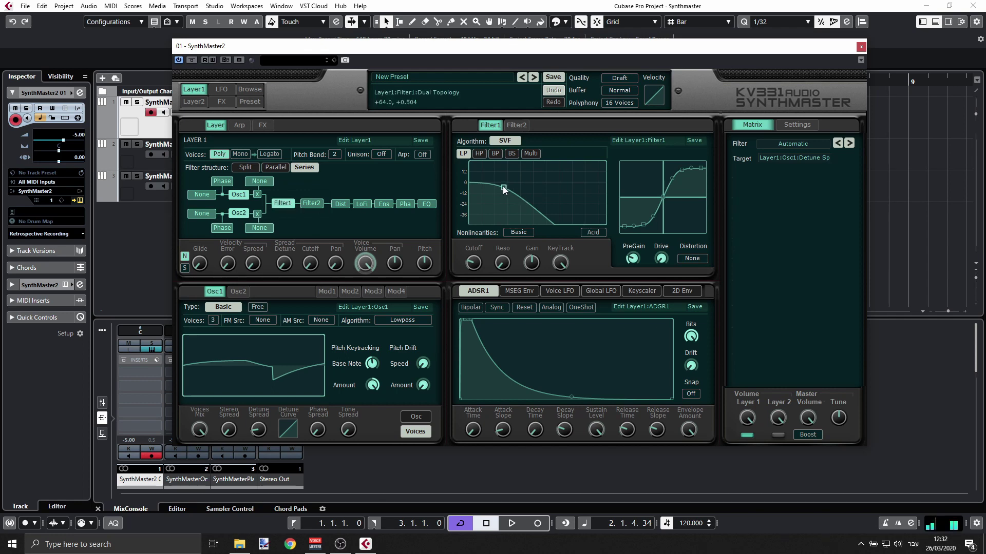
mouse_move(503, 187)
mouse_down()
mouse_move(532, 187)
mouse_move(492, 191)
mouse_move(525, 190)
mouse_move(516, 193)
mouse_up()
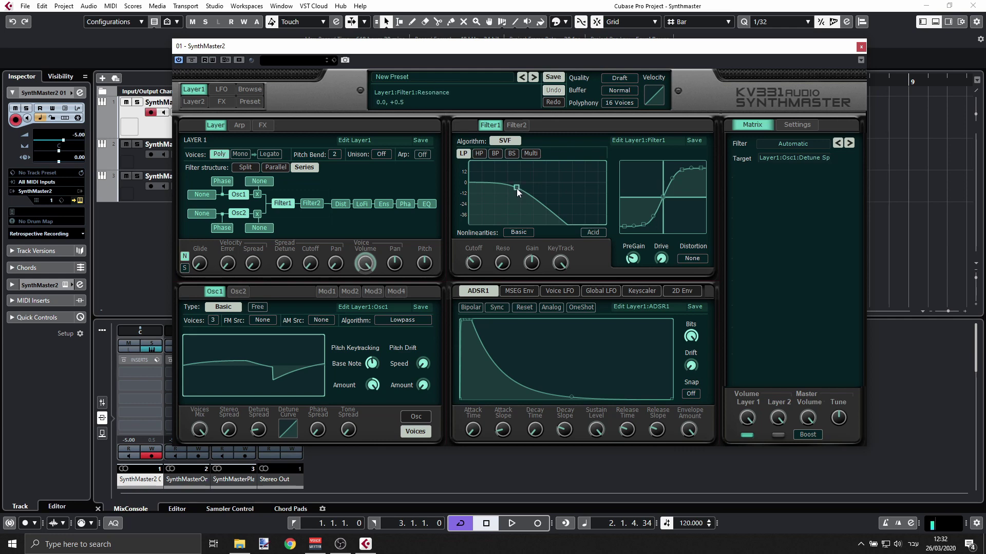
mouse_move(516, 189)
mouse_down()
mouse_move(502, 189)
mouse_move(562, 198)
mouse_move(523, 202)
mouse_up()
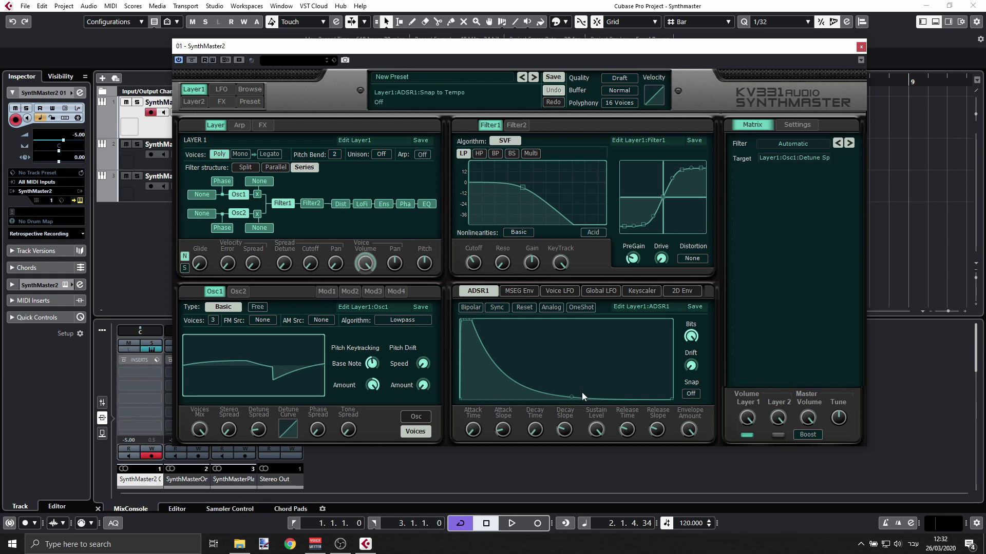
- Set ADSR1 snap to 1/8 and sync the envelope to the beat
click(690, 394)
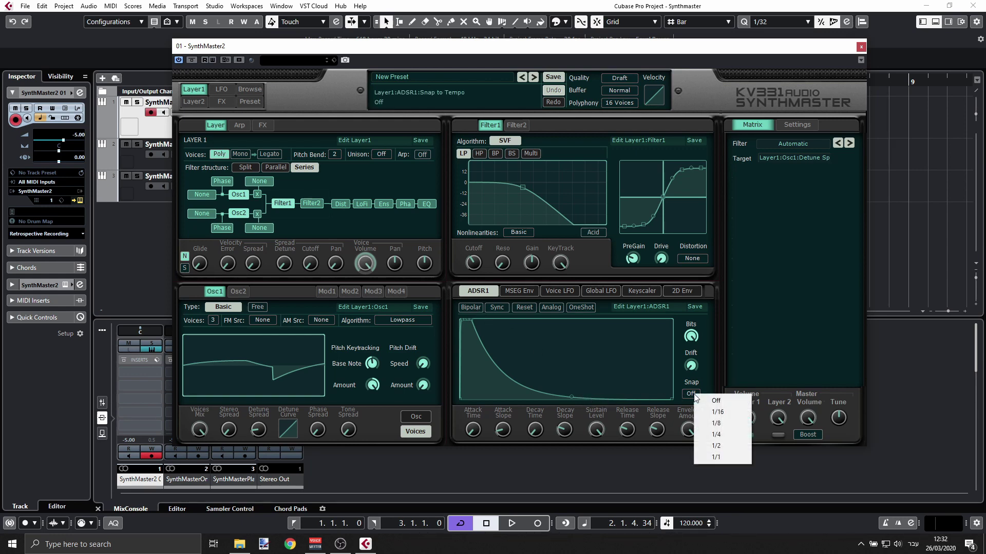
click(724, 422)
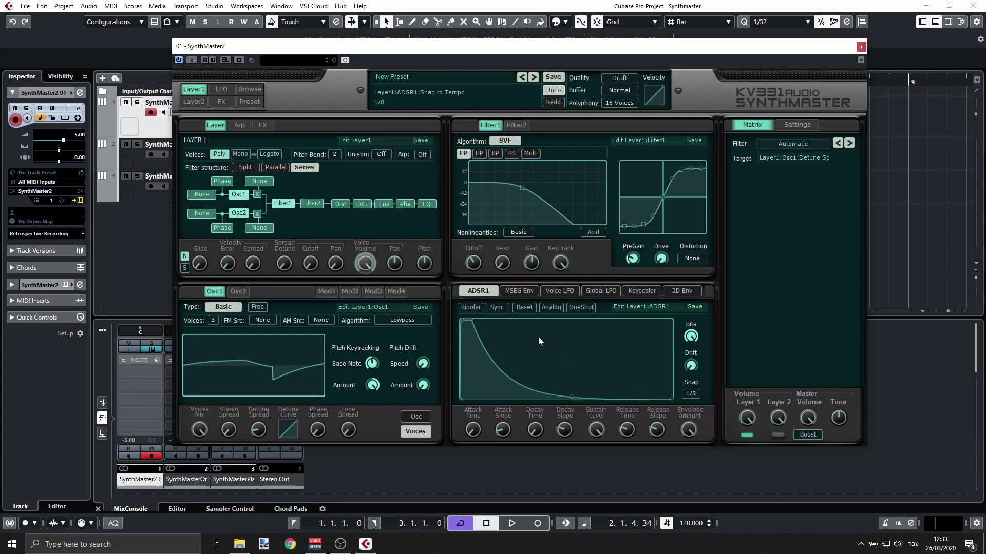
click(496, 306)
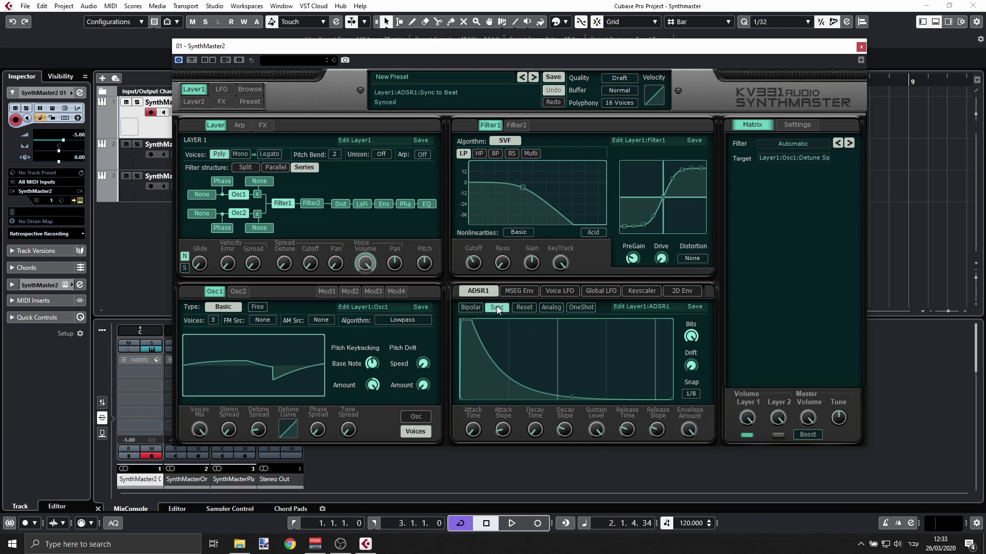
- Lengthen ADSR1's attack, increase its decay slope and lower the sustain level
mouse_move(484, 430)
drag(474, 429, 477, 385)
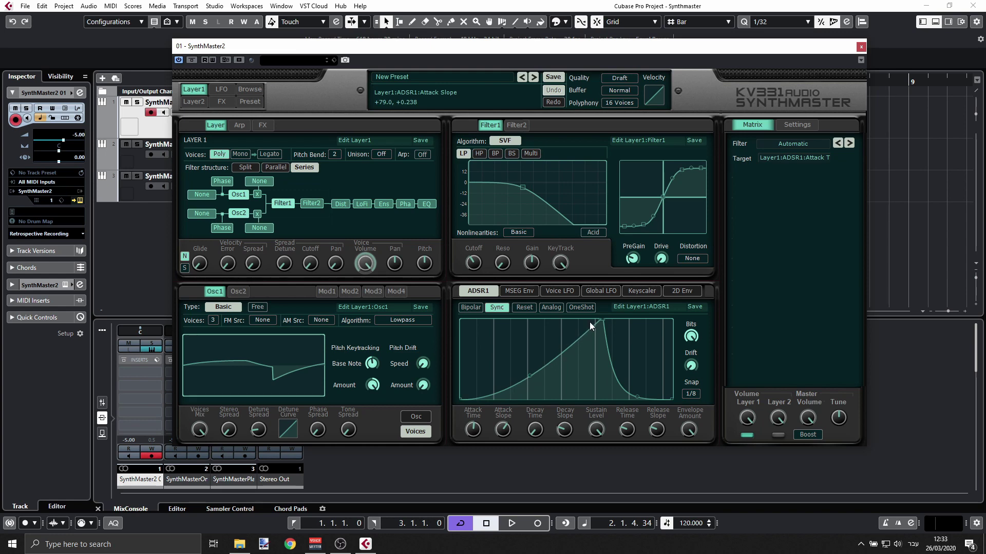
drag(565, 436, 530, 414)
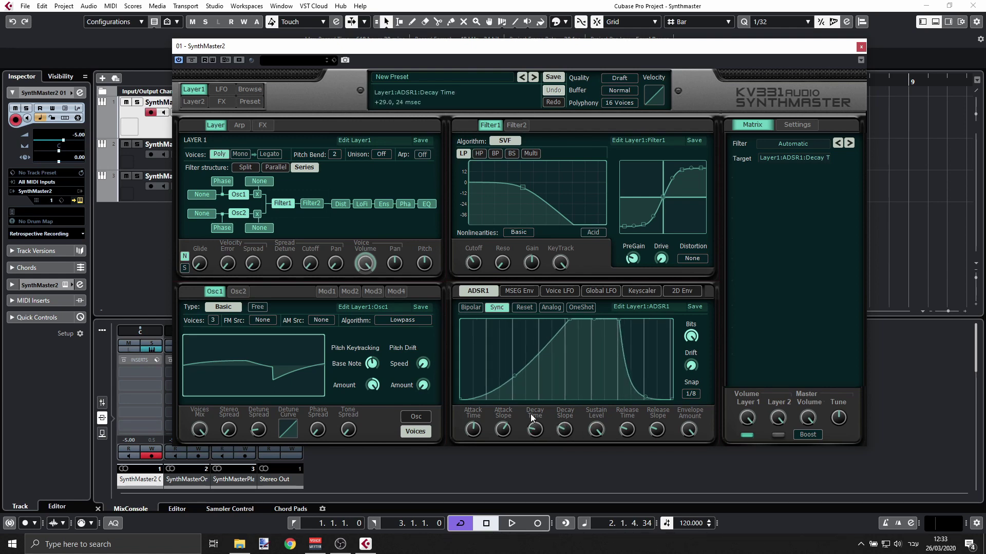
drag(618, 324, 618, 361)
- Move ADSR1's attack peak to full level and shorten the attack time
drag(567, 322, 563, 329)
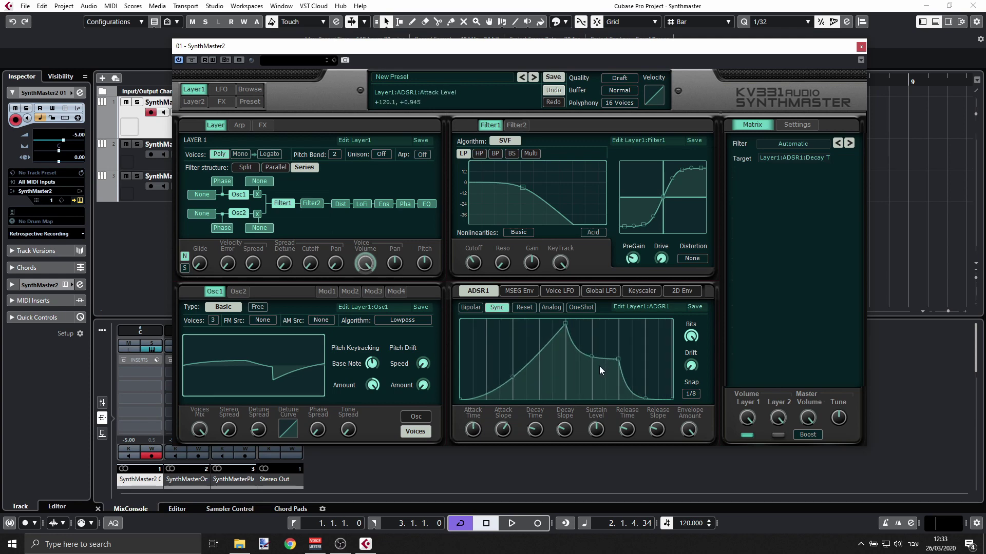
mouse_move(658, 425)
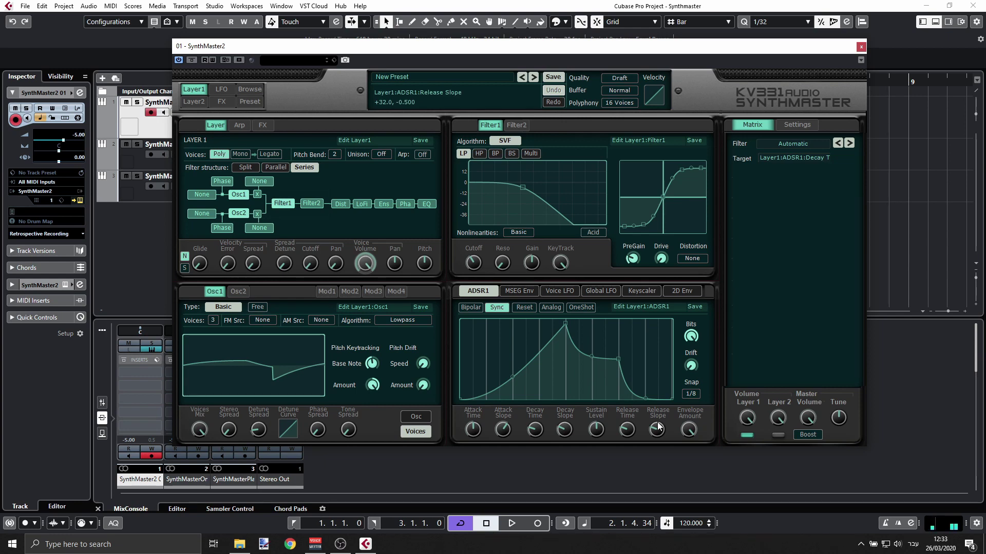
drag(566, 323, 564, 312)
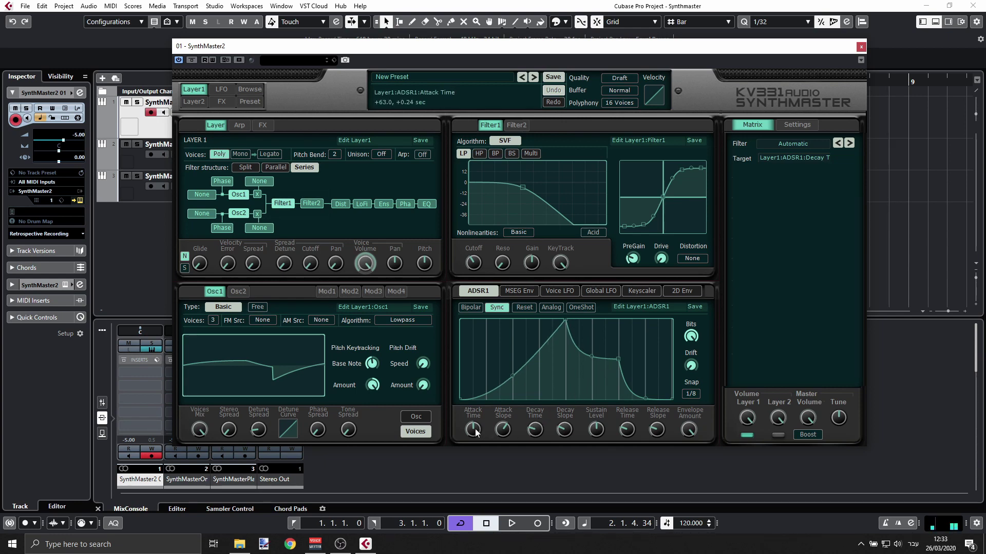
drag(475, 430, 478, 437)
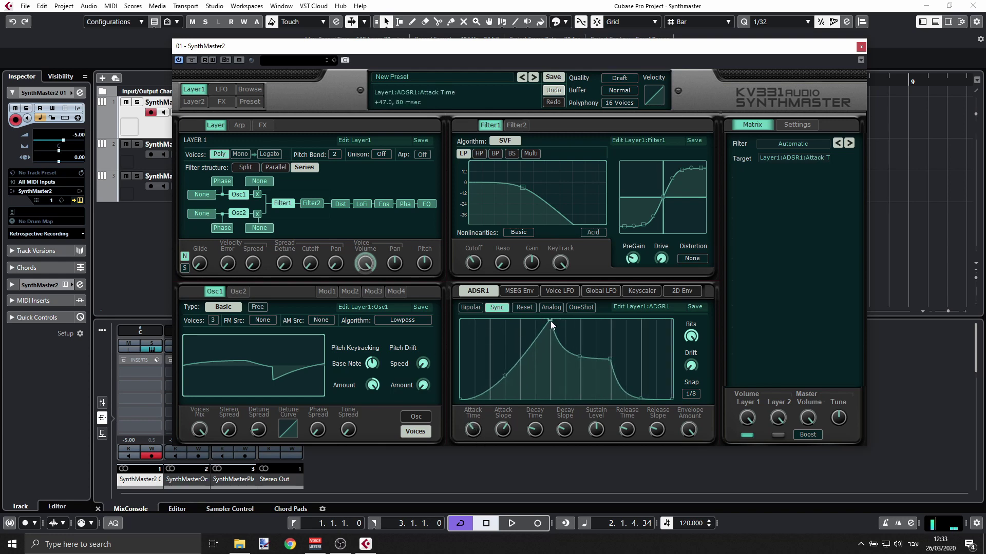
drag(549, 321, 531, 322)
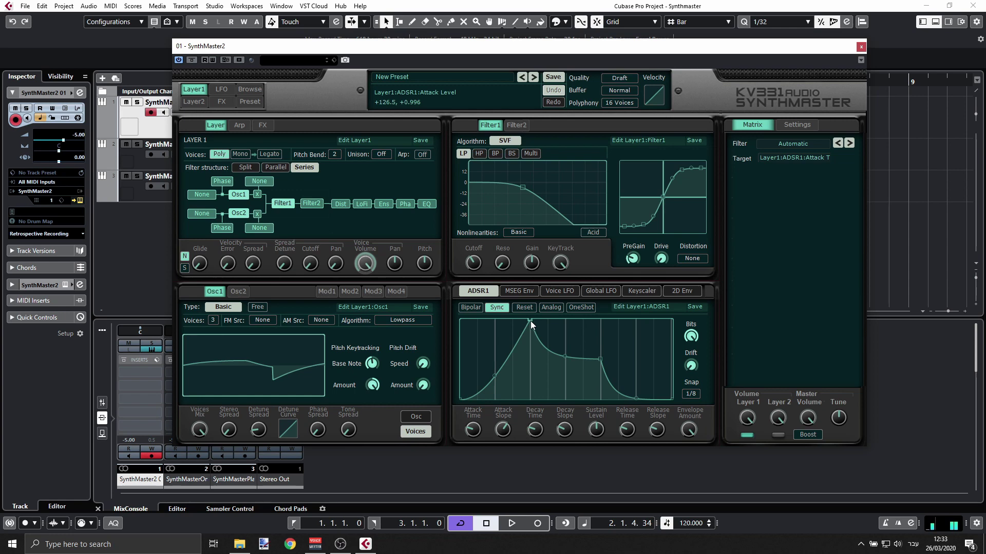
- Lengthen ADSR1's release time to about 0.27 seconds
drag(627, 432, 629, 433)
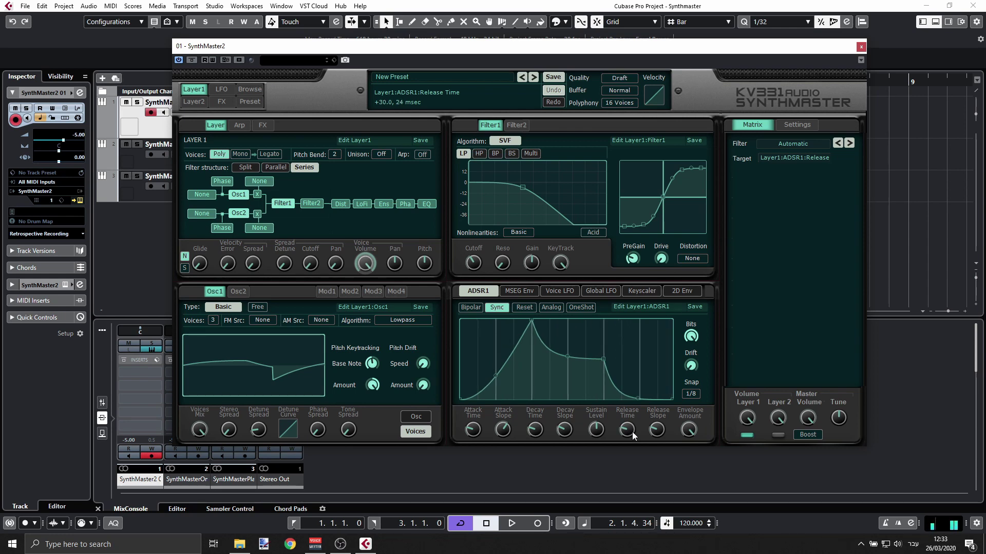
drag(626, 433, 628, 429)
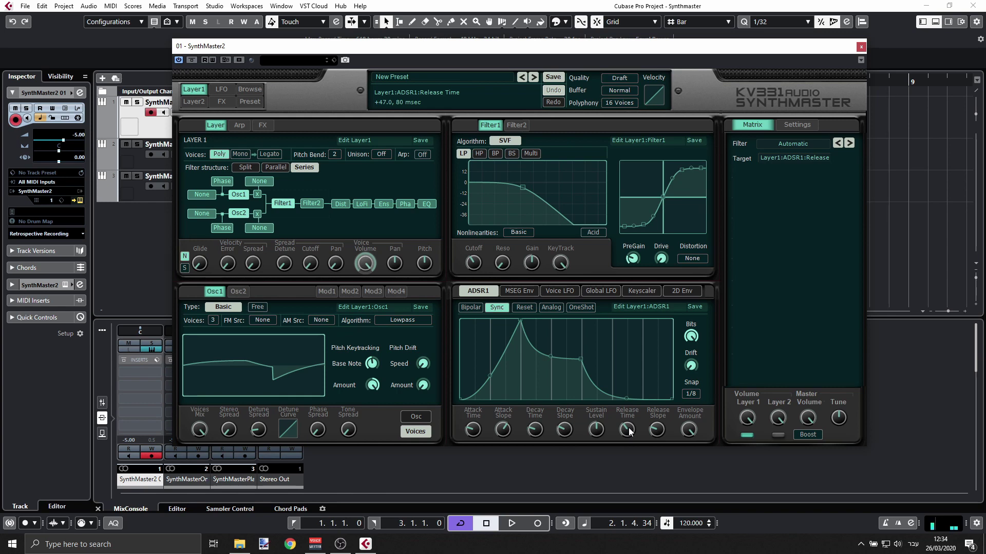
drag(630, 432, 632, 420)
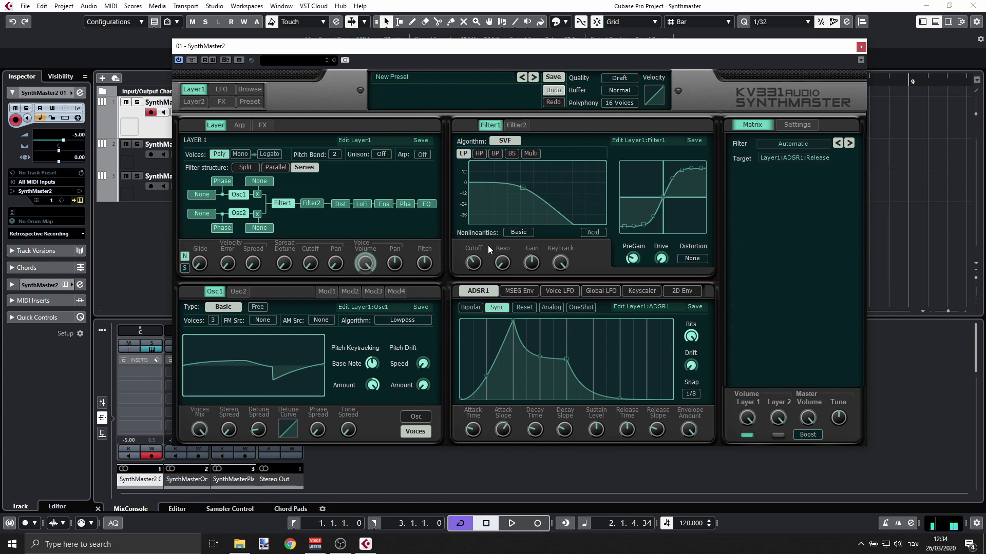
- Raise Filter1 cutoff to about 1120 Hz and try drive with Before Filter distortion
mouse_move(522, 187)
mouse_down()
mouse_move(514, 187)
mouse_move(552, 188)
mouse_move(513, 187)
mouse_up()
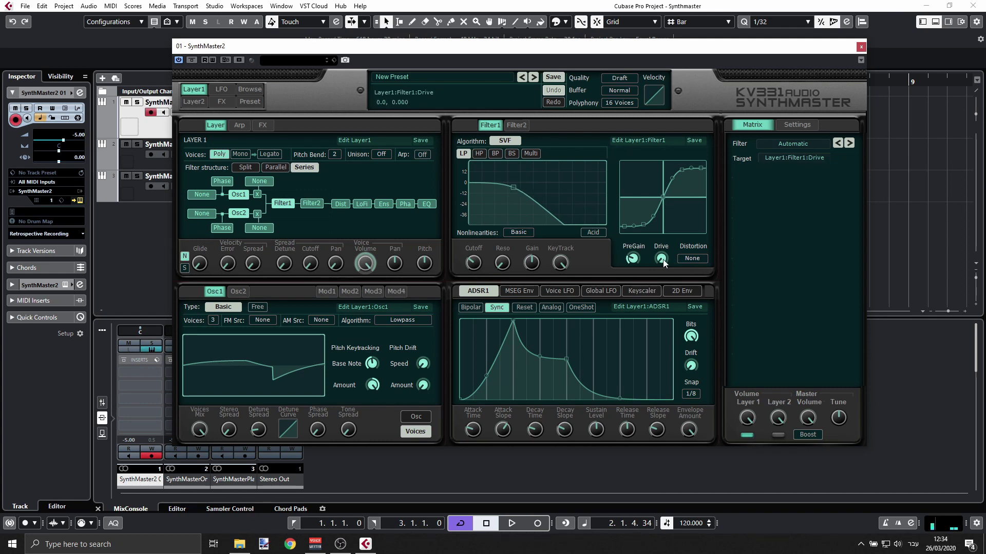
drag(663, 260, 658, 245)
click(691, 259)
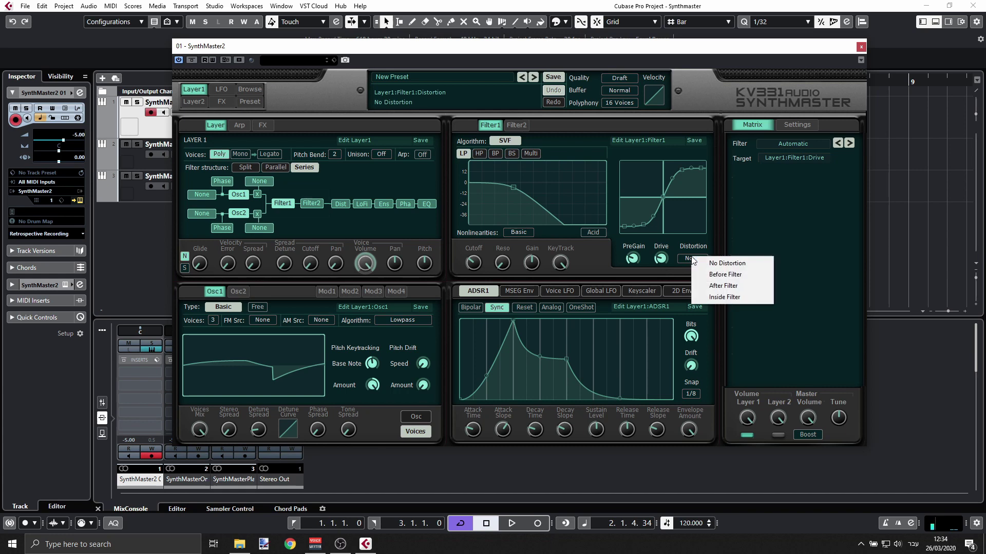
click(733, 280)
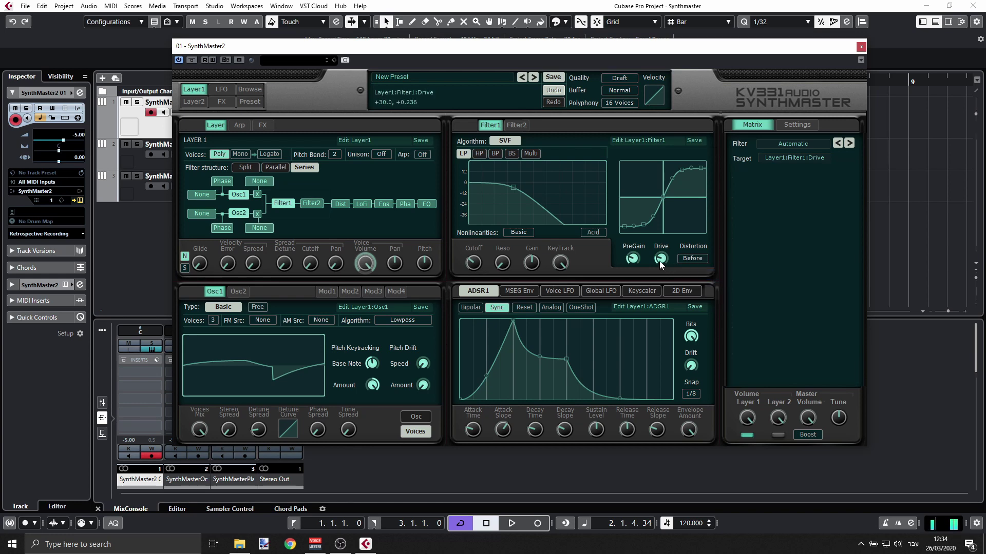
- Lower Filter1's drive and set its distortion back to No Distortion
drag(661, 260, 661, 272)
click(697, 260)
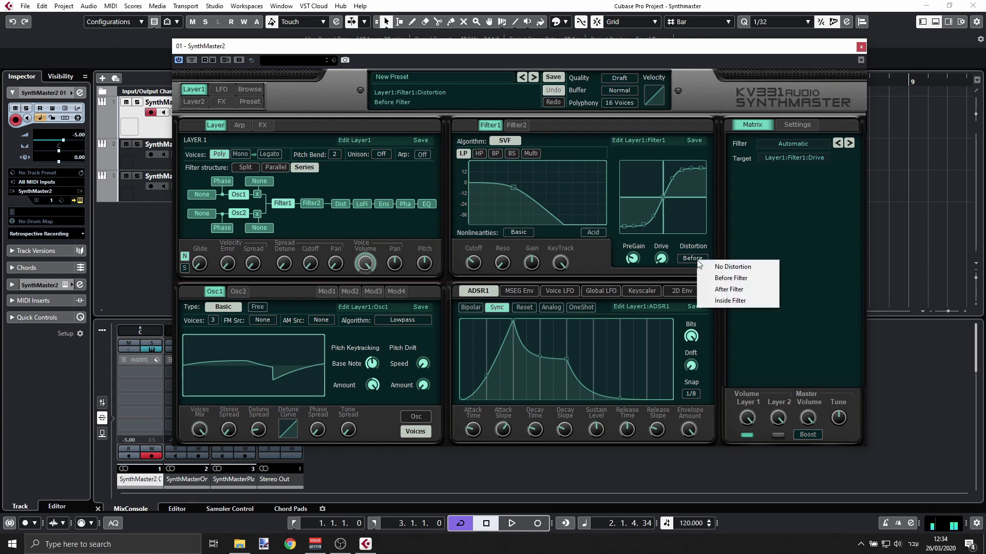
click(737, 268)
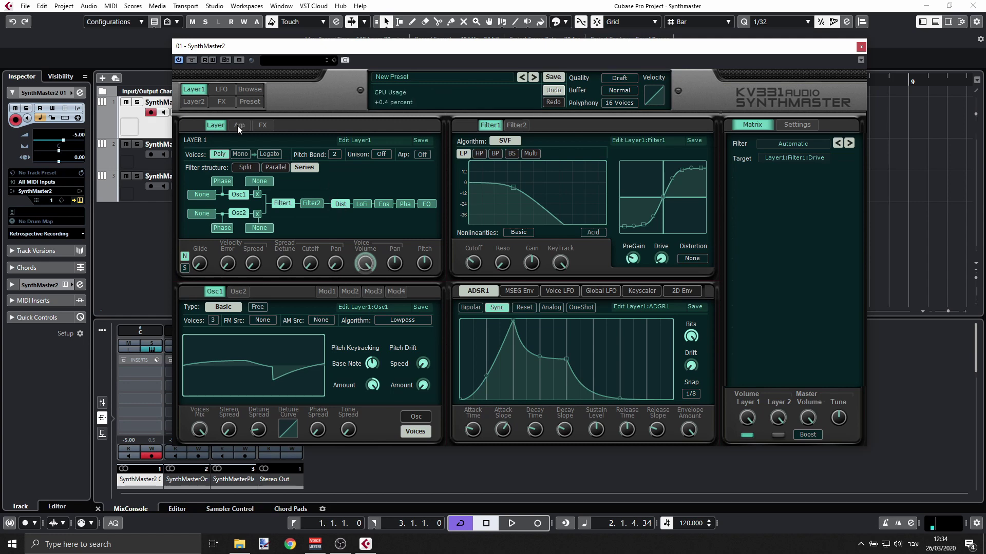
- Check the Distortion effect's amount and drive in Layer 1's FX view
click(262, 126)
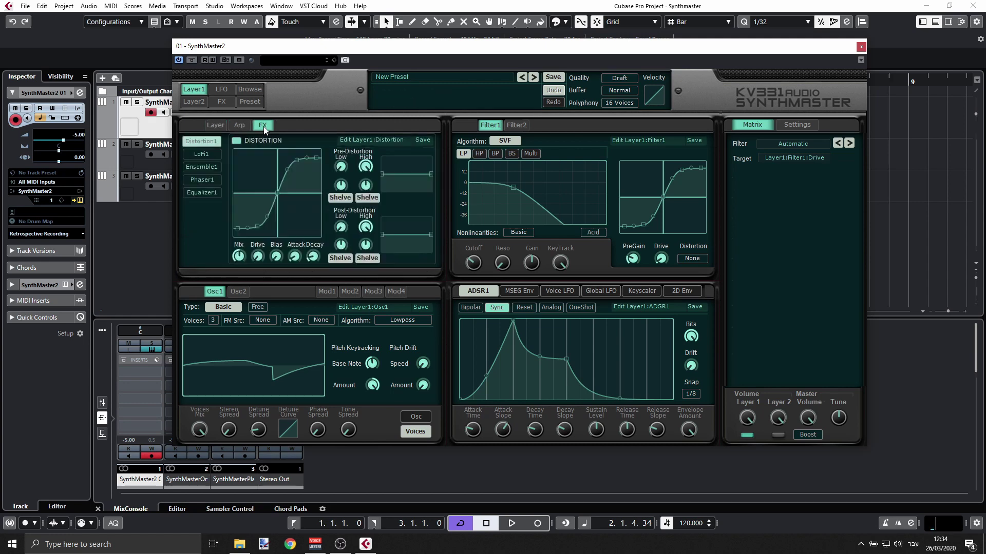
click(240, 256)
click(256, 258)
- Enable the Ens module in Layer 1's routing and review the Ensemble1 settings
click(220, 123)
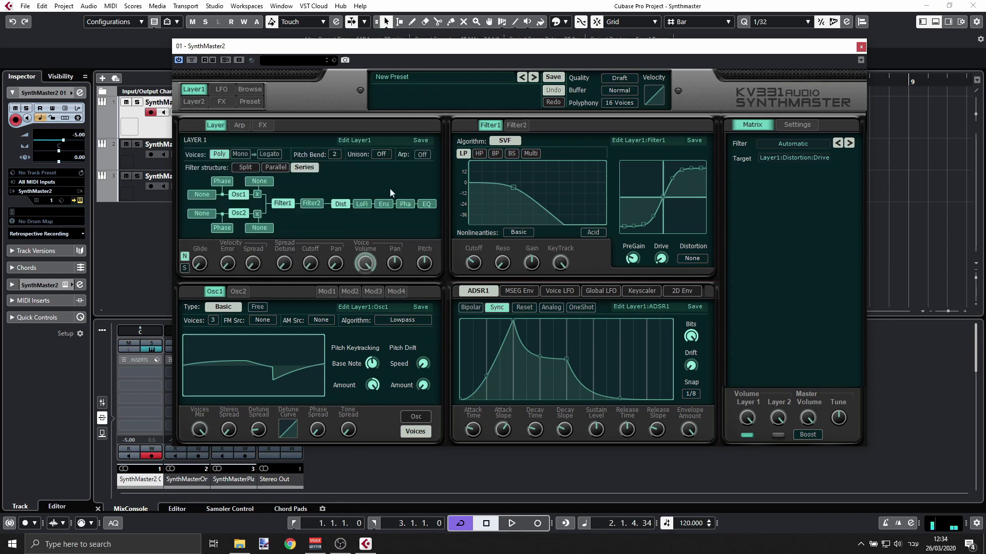
click(383, 204)
click(260, 126)
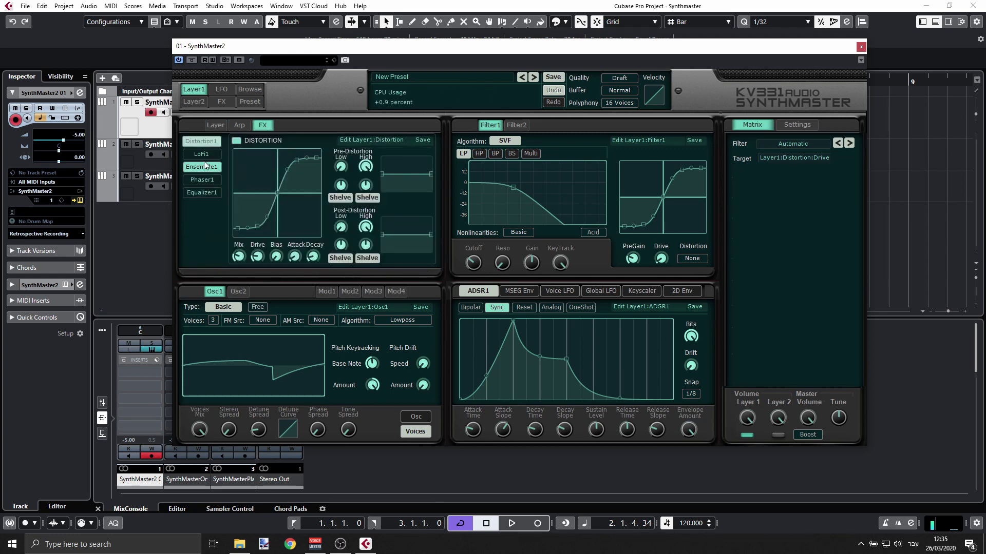
click(211, 168)
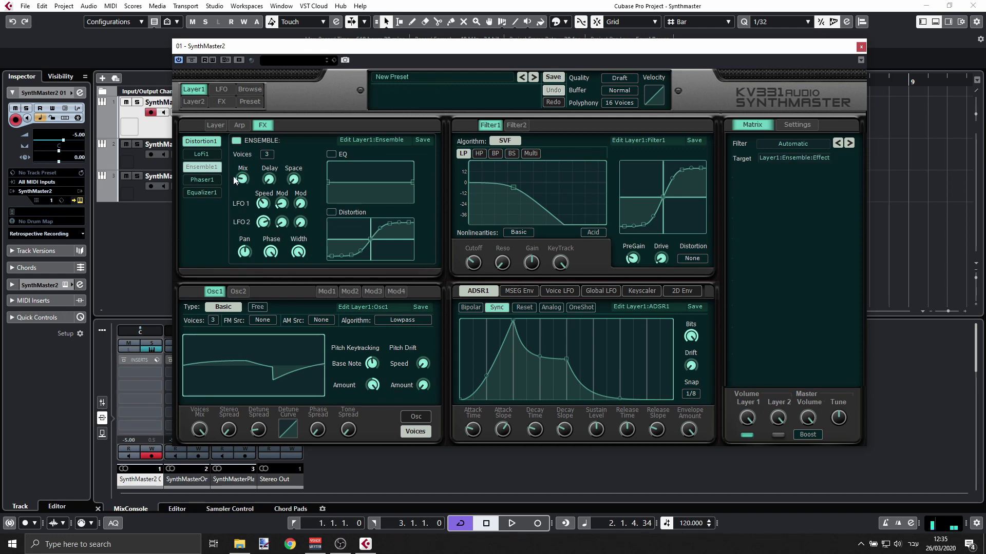
click(220, 125)
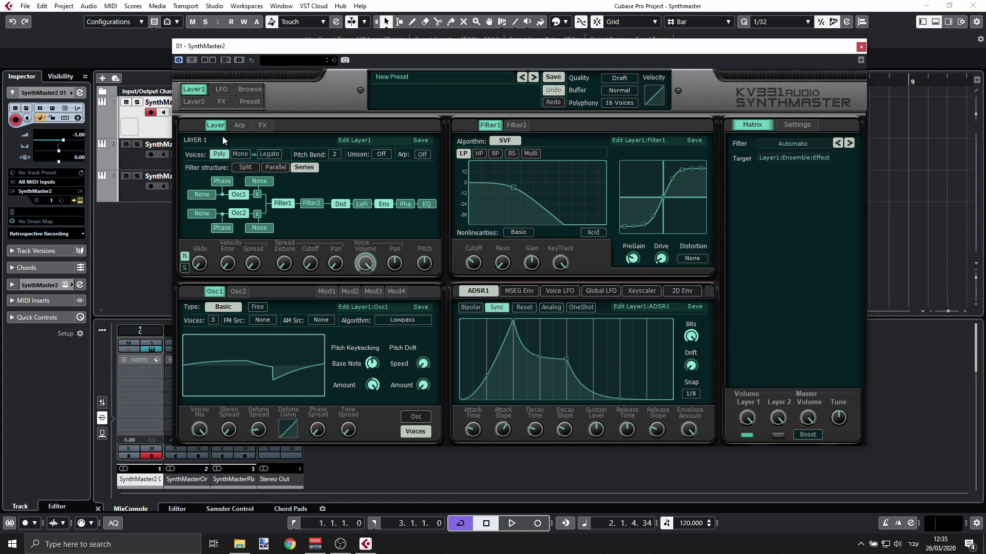
- Select ADSR2 and assign it to Filter1 Cutoff, creating a +30.9 matrix slot
click(481, 291)
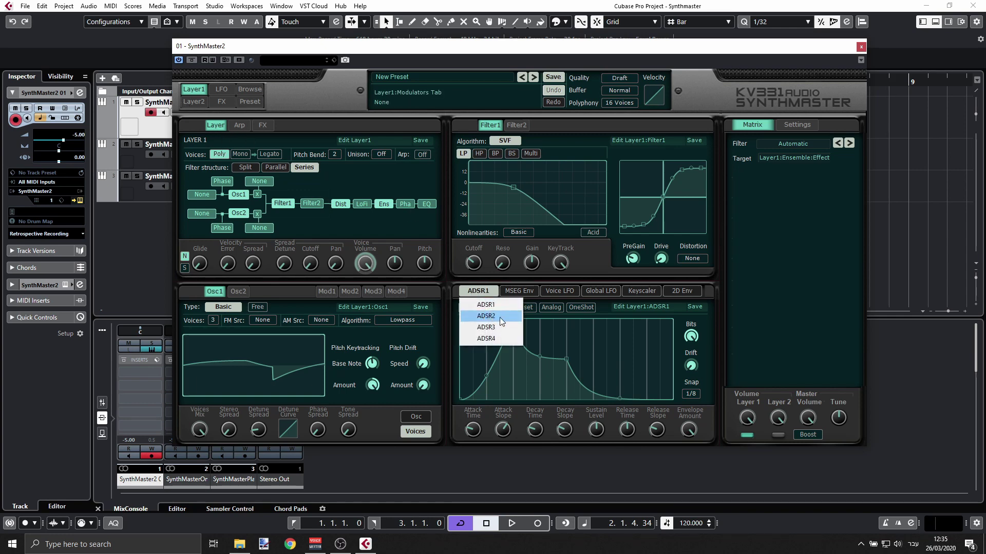
click(485, 317)
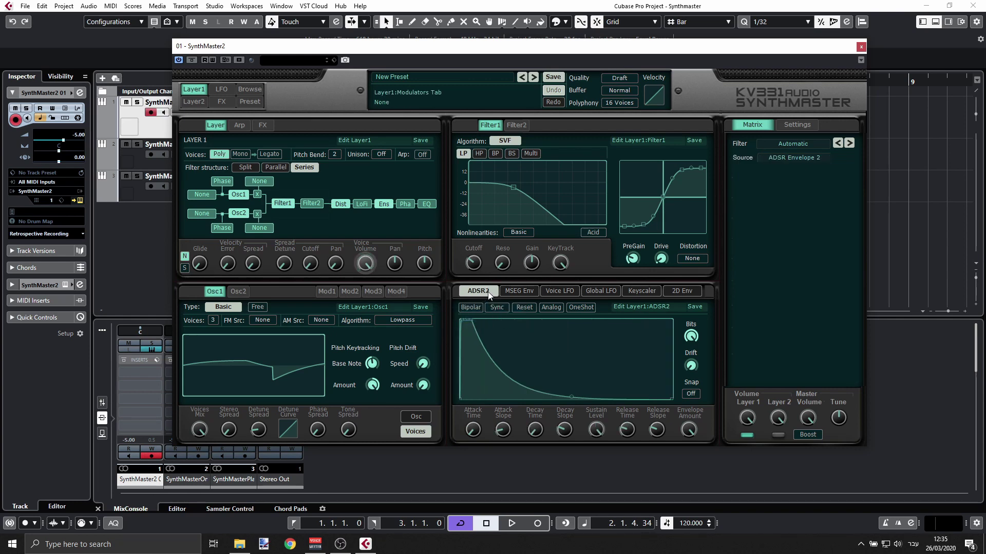
mouse_move(469, 263)
mouse_down()
mouse_move(477, 270)
mouse_move(471, 262)
mouse_up()
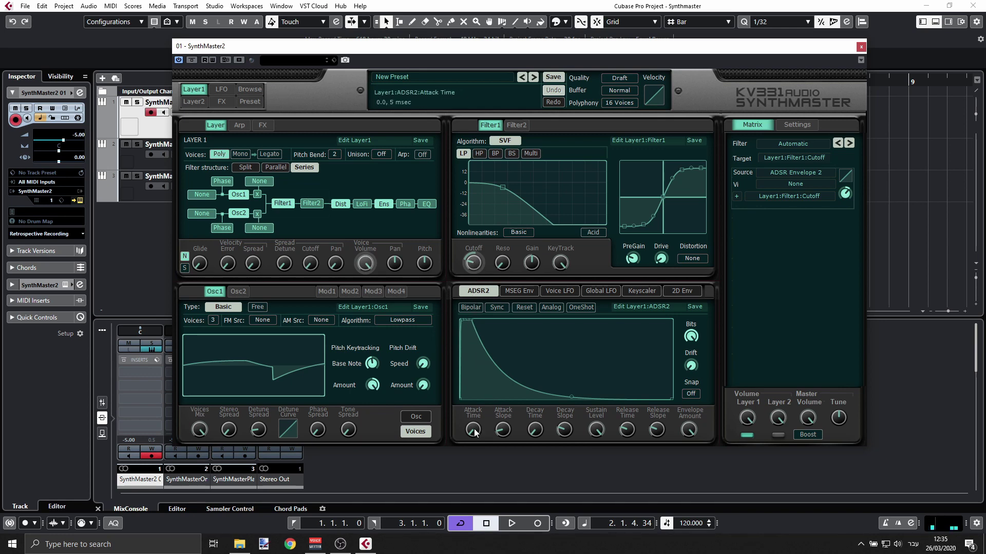
- Set ADSR2 snap to 1/8 and raise its attack into a sharp peak
drag(474, 433, 478, 322)
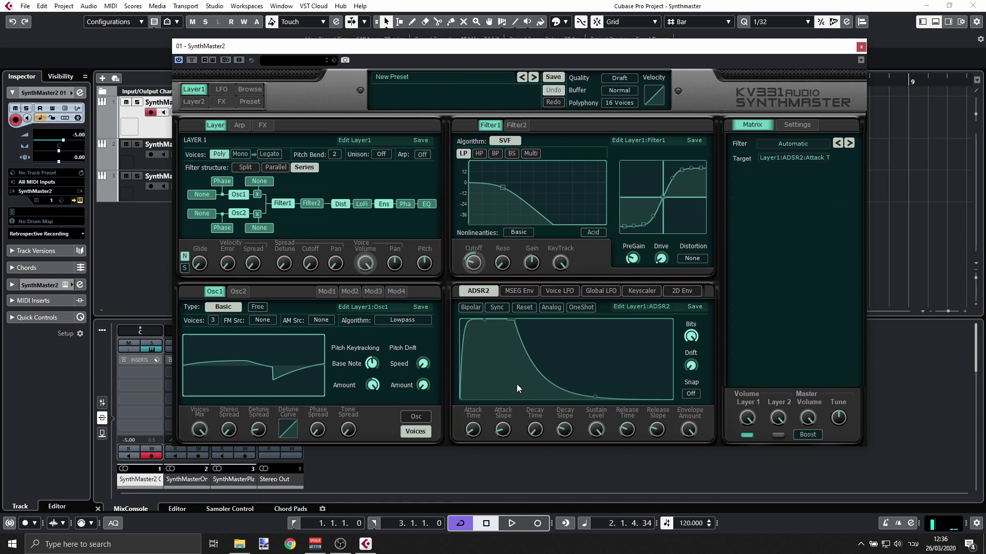
click(691, 394)
click(715, 423)
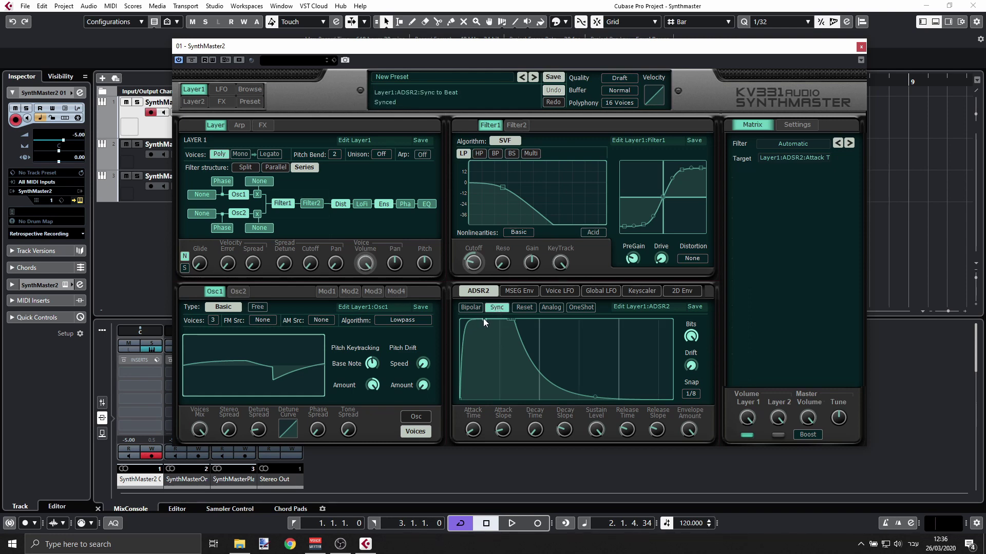
drag(483, 319, 518, 353)
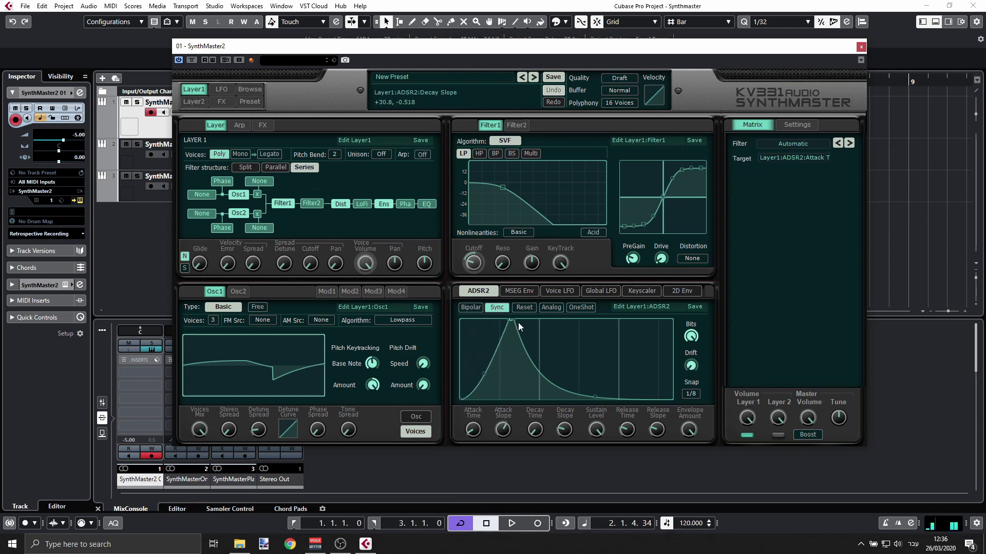
- Adjust ADSR2 decay, lower sustain, attack to ~80 msec, and set Filter1 cutoff near 143 Hz
drag(538, 435, 536, 414)
mouse_move(568, 319)
mouse_down()
mouse_move(553, 320)
mouse_move(564, 319)
mouse_up()
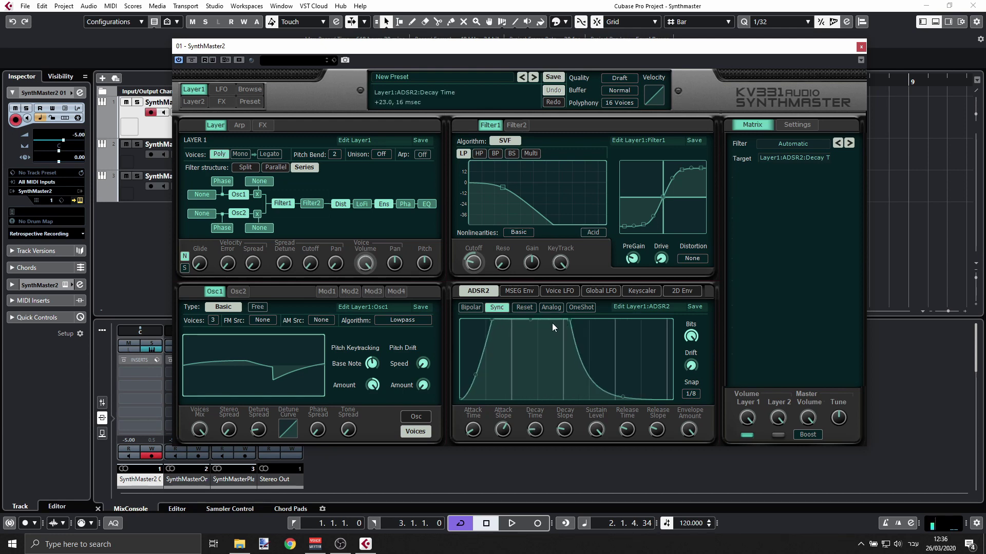
drag(500, 320, 506, 319)
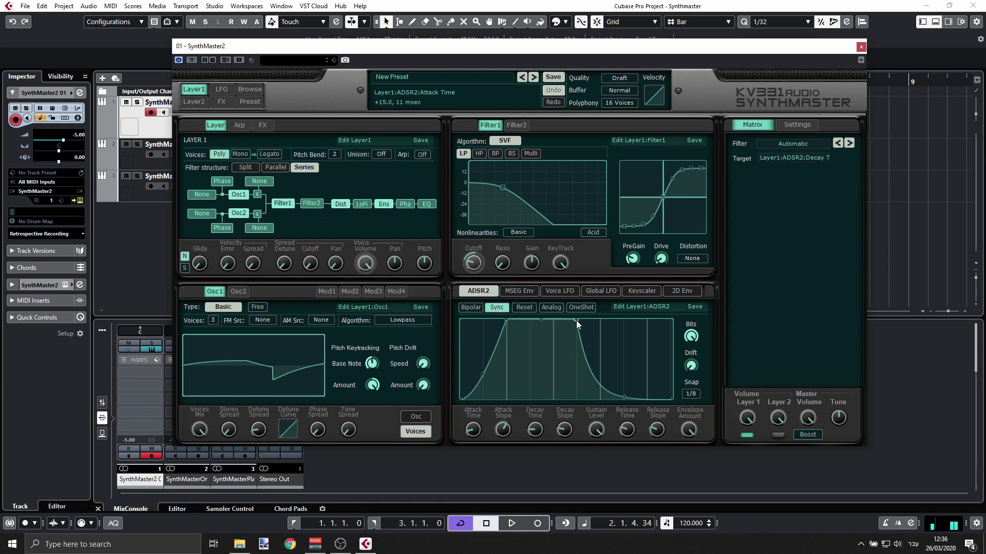
drag(576, 323, 576, 378)
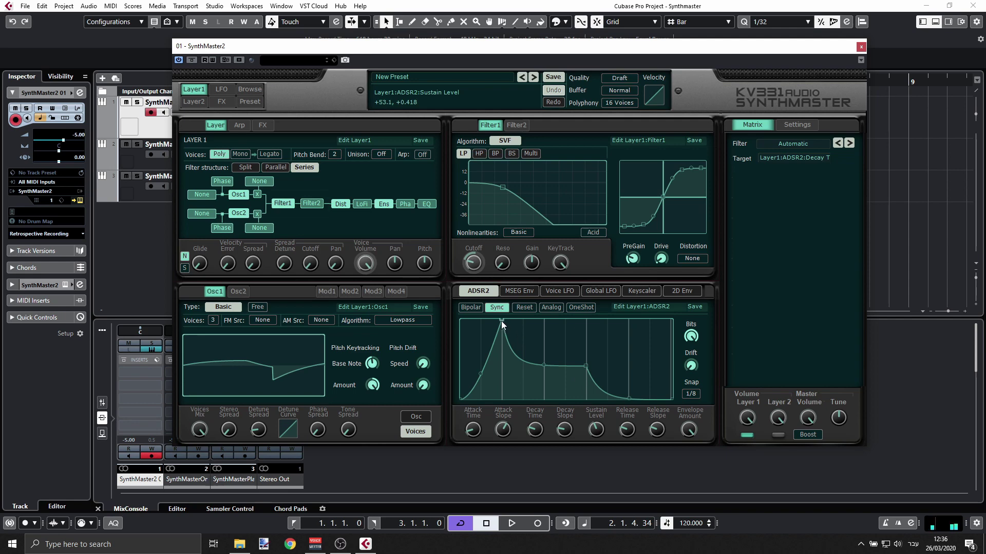
drag(501, 318, 530, 319)
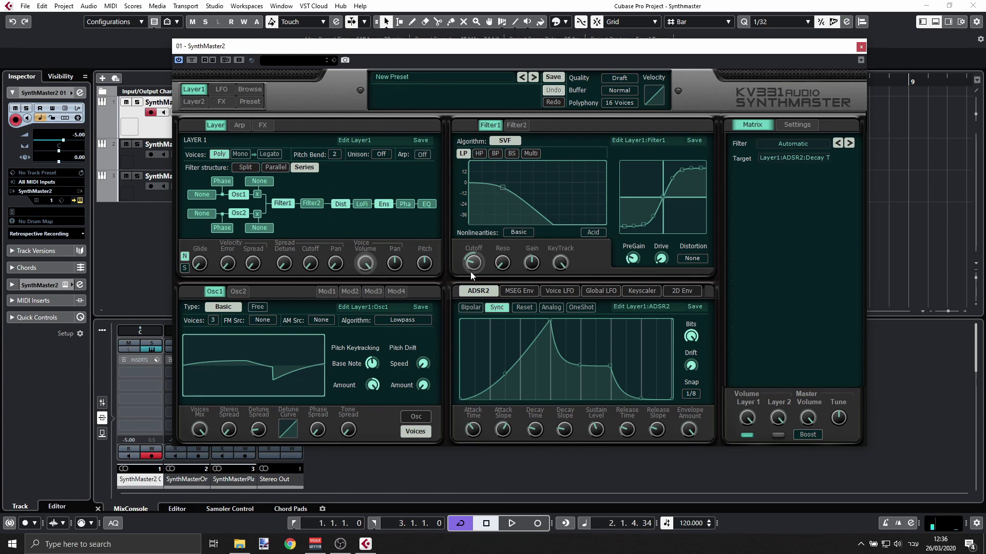
drag(471, 272, 472, 272)
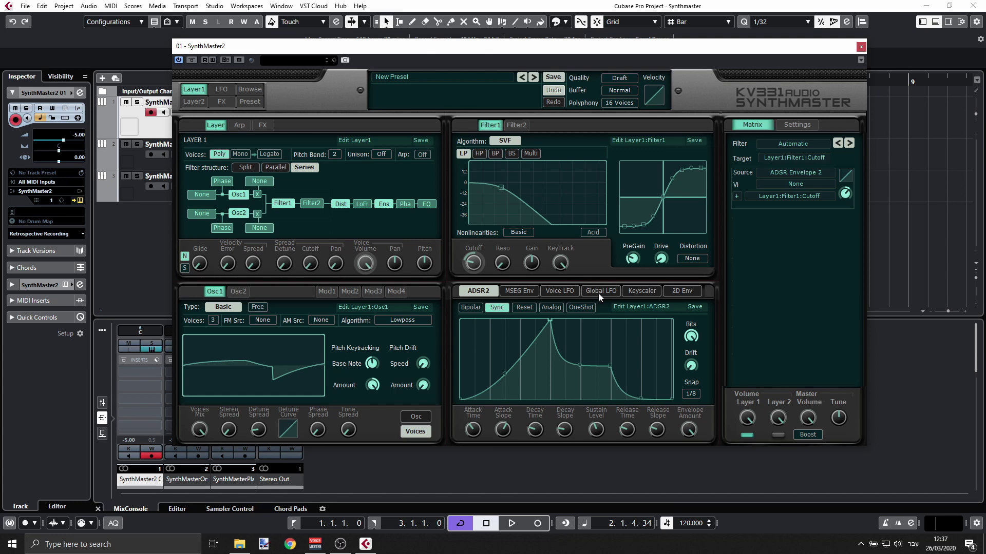
- On Layer 2, change Osc1's wave from Sawtooth to Sine and lower its volume to about 25
click(188, 101)
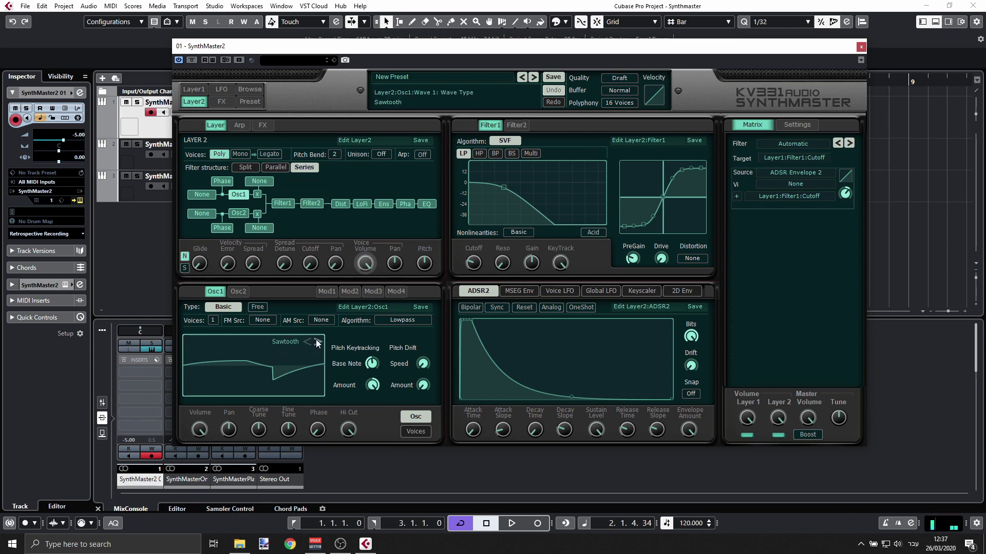
click(316, 342)
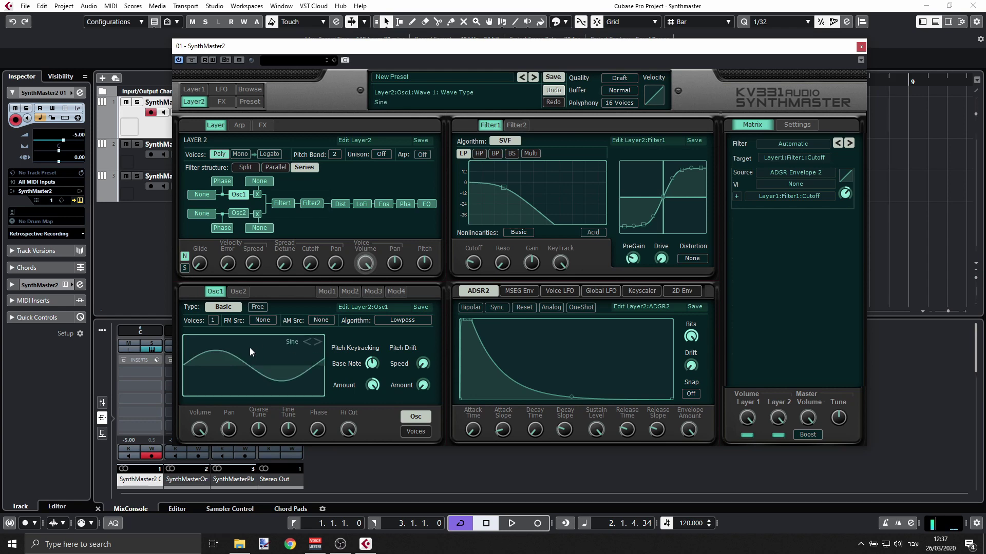
click(199, 429)
drag(199, 429, 196, 457)
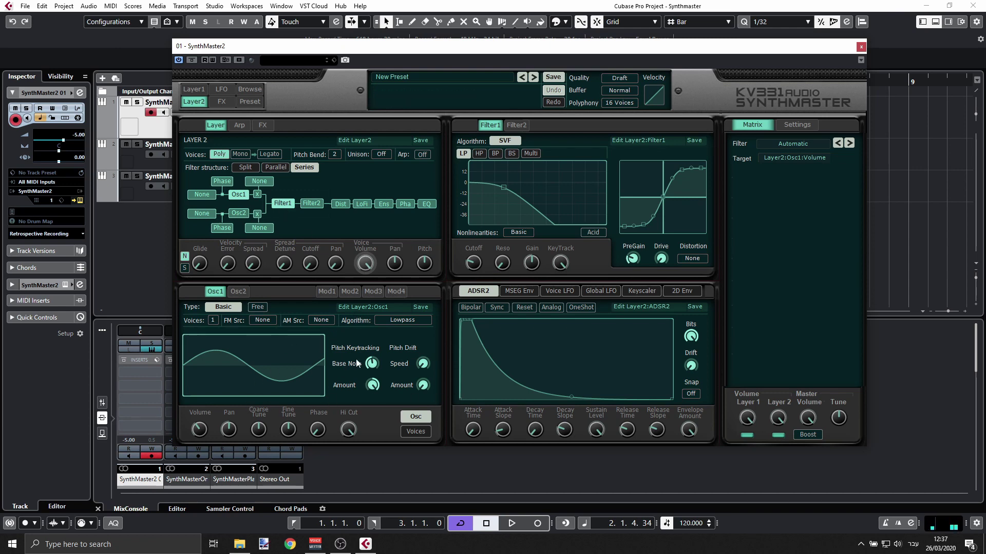
- Lengthen Layer 2's ADSR2 attack, then switch the envelope editor to ADSR1
drag(467, 320, 525, 320)
click(480, 290)
click(497, 304)
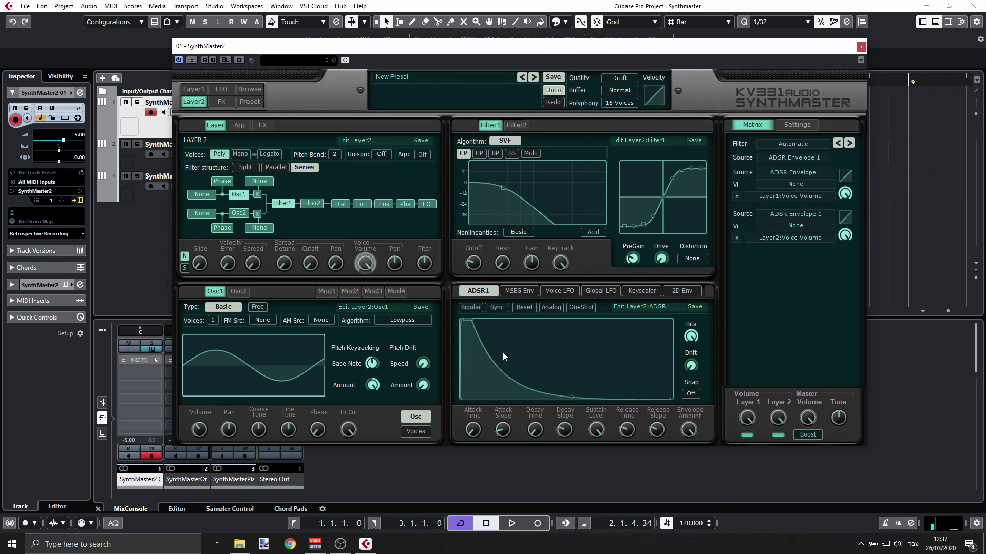
- Reshape ADSR1 into a slow, curved attack with sustain, trying attack times around 0.37 seconds
drag(480, 434, 472, 415)
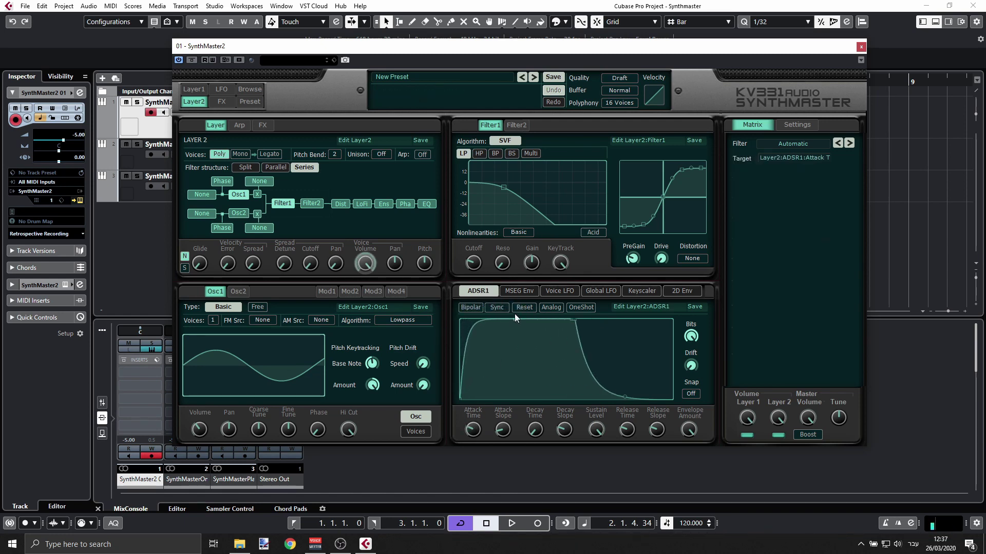
drag(514, 313, 541, 392)
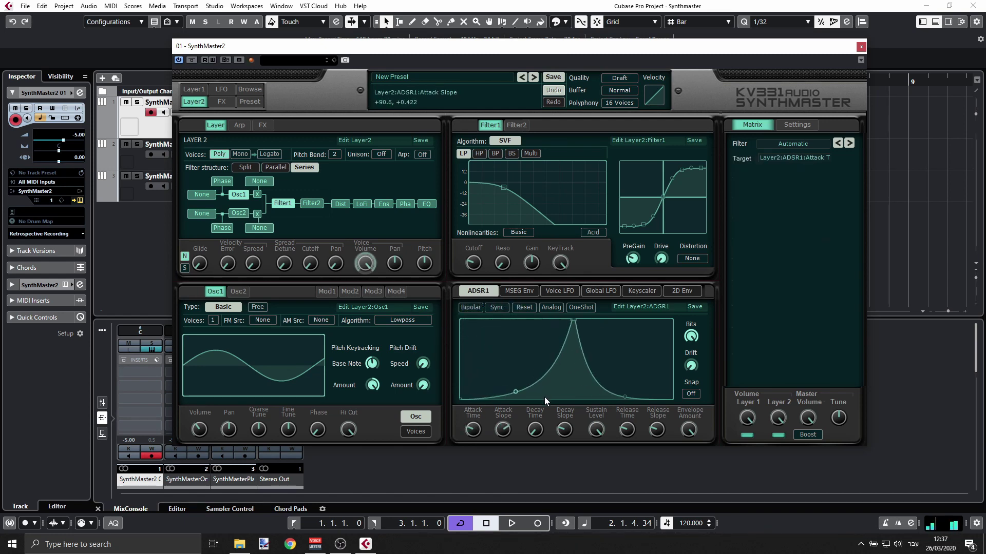
drag(485, 426, 476, 405)
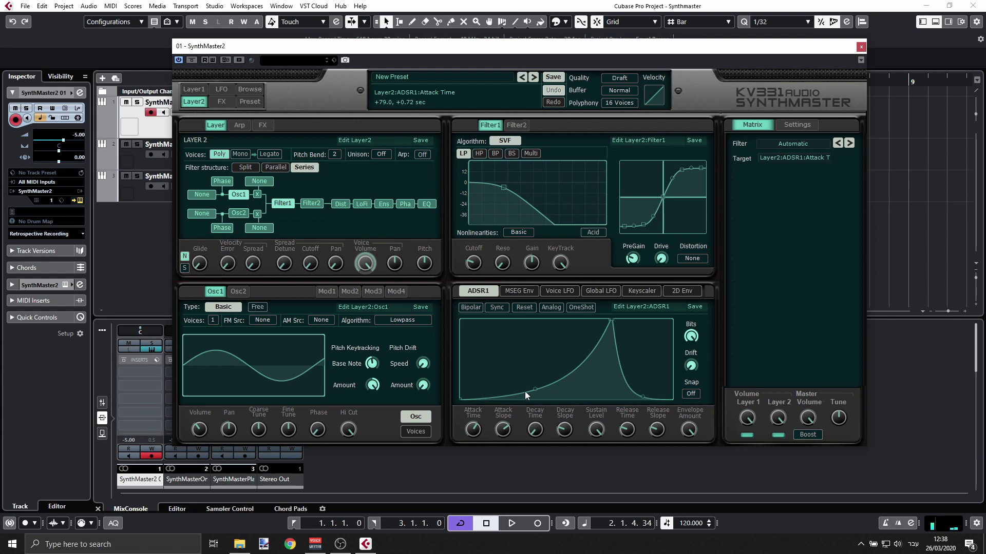
drag(467, 429, 472, 488)
drag(505, 436, 504, 439)
- Lower ADSR1 sustain, make the attack curve concave, and settle the attack at about 1.6 seconds
drag(596, 429, 599, 475)
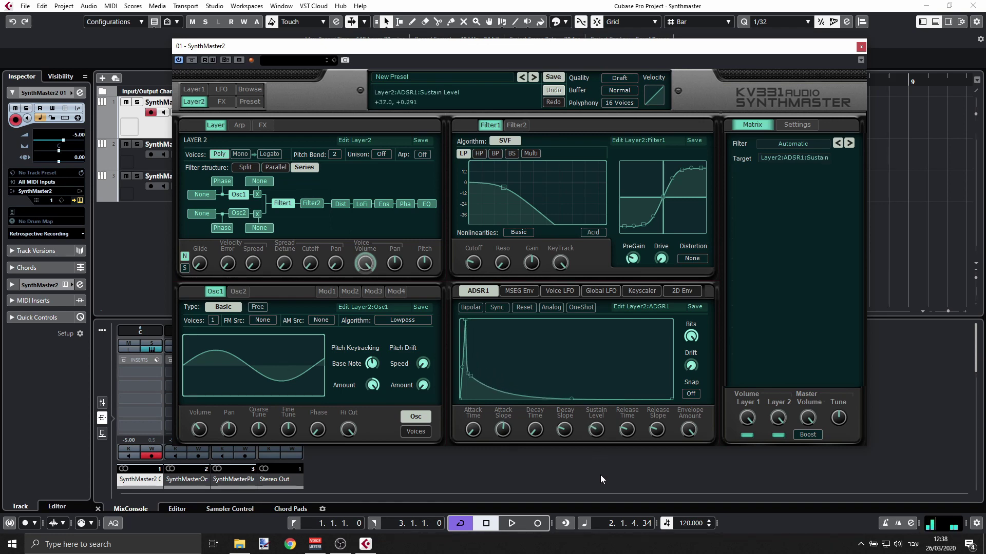
drag(473, 429, 478, 402)
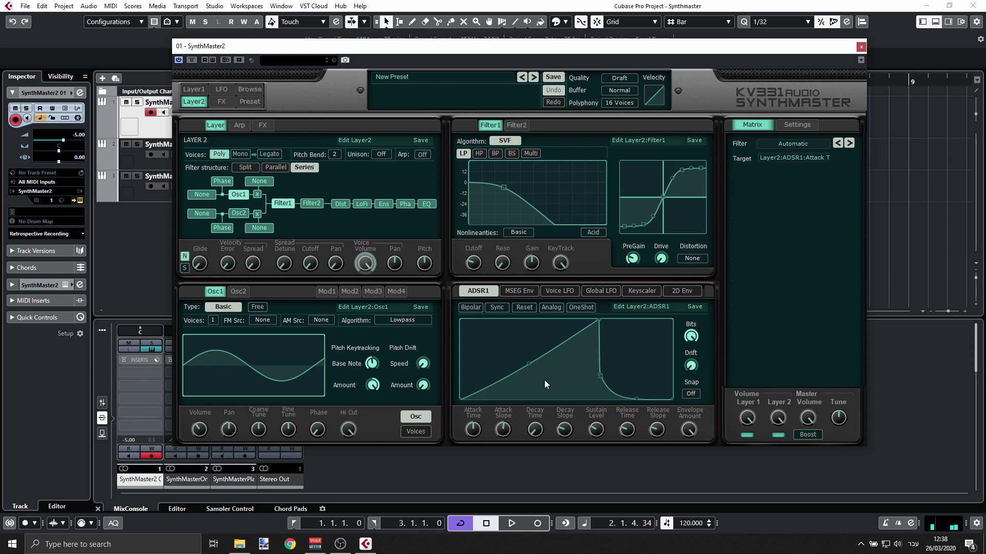
drag(528, 363, 555, 393)
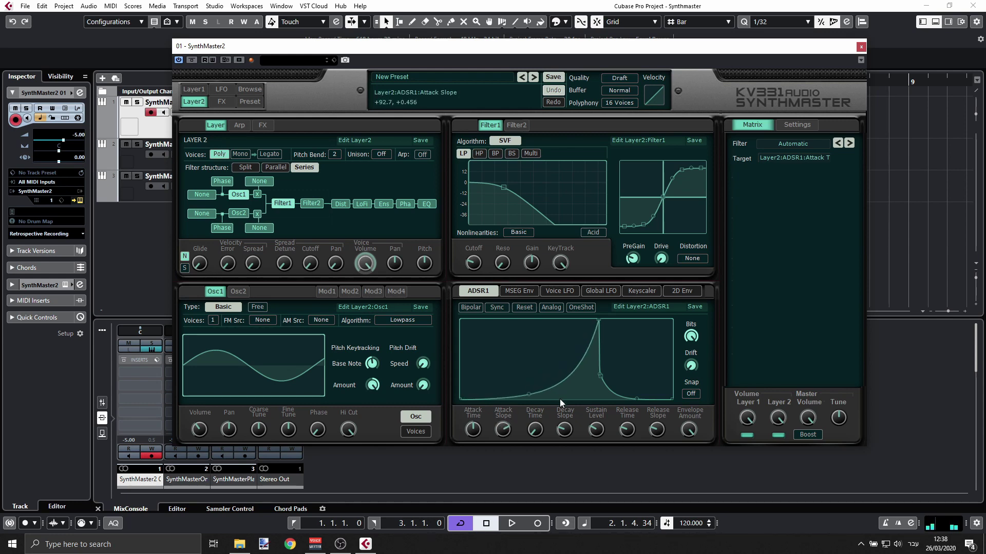
drag(485, 426, 481, 407)
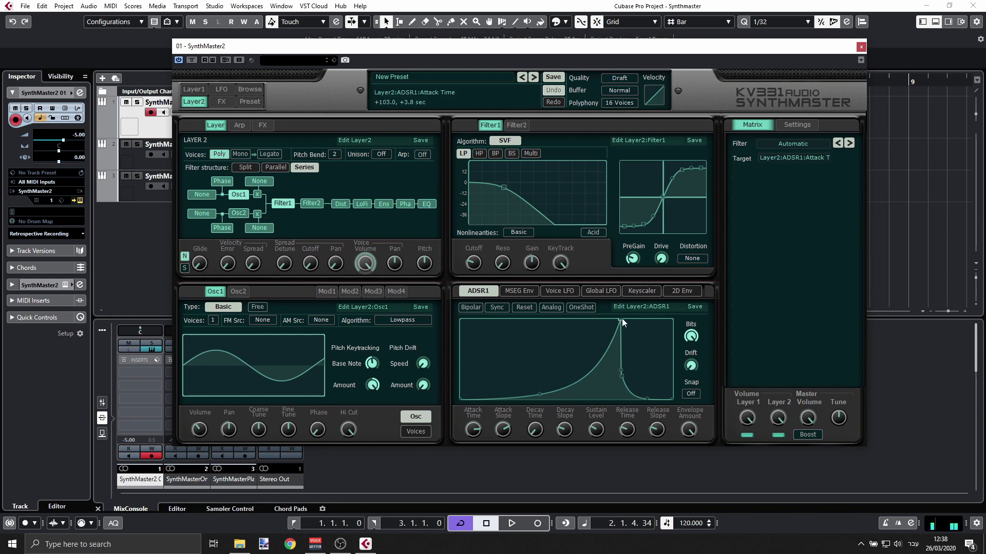
drag(620, 319, 609, 319)
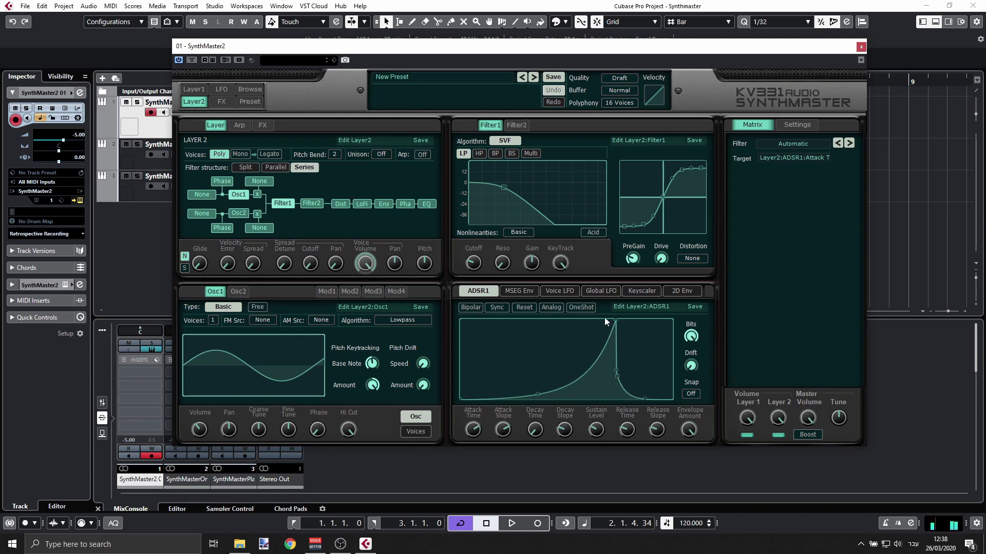
- Enable Layer 2's distortion insert and change its effect type to Delay
click(343, 205)
right_click(343, 204)
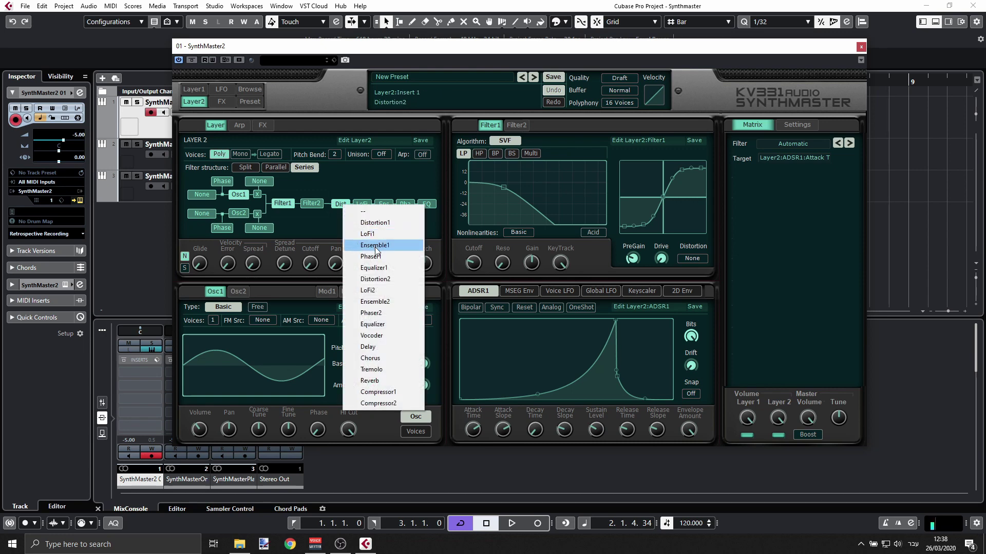
click(377, 347)
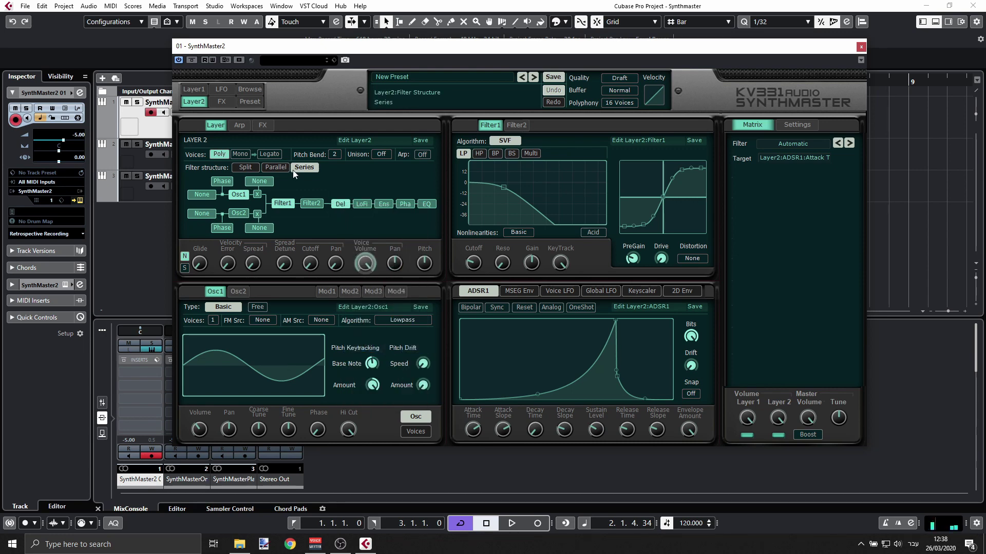
- Set ADSR1 attack to 14 msec and decay to 8 msec, with the attack peaking at full level
drag(473, 430, 476, 465)
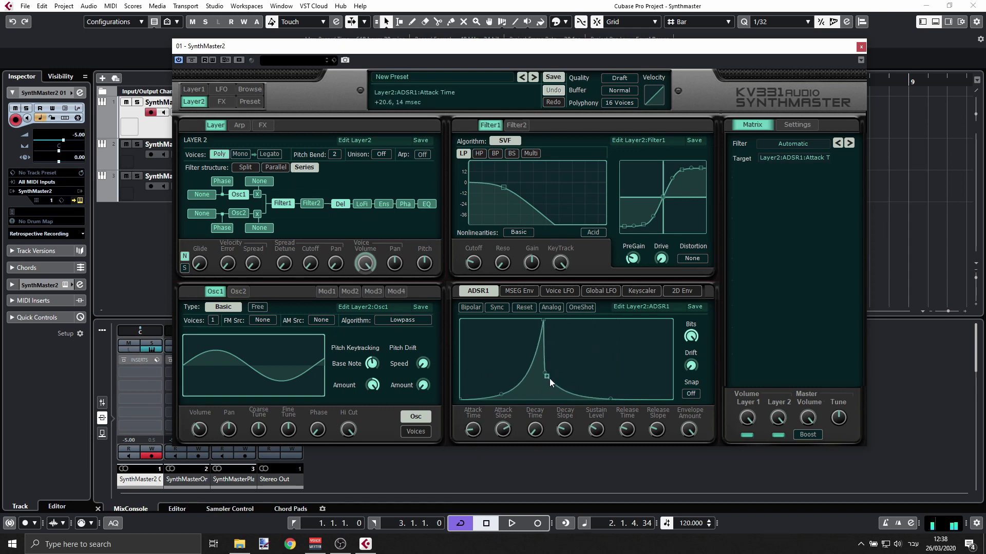
drag(548, 377, 559, 375)
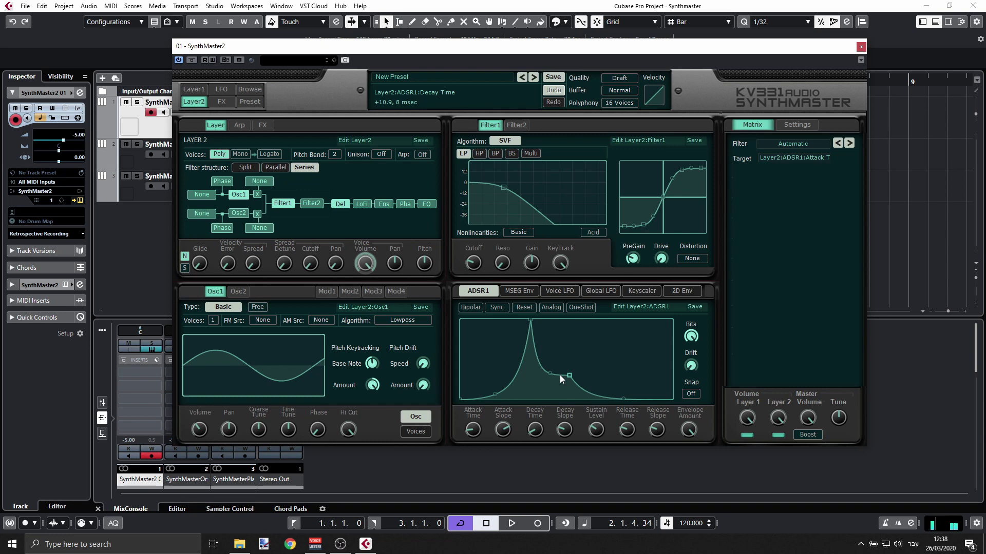
mouse_move(530, 320)
mouse_down()
mouse_move(534, 329)
mouse_move(540, 317)
mouse_up()
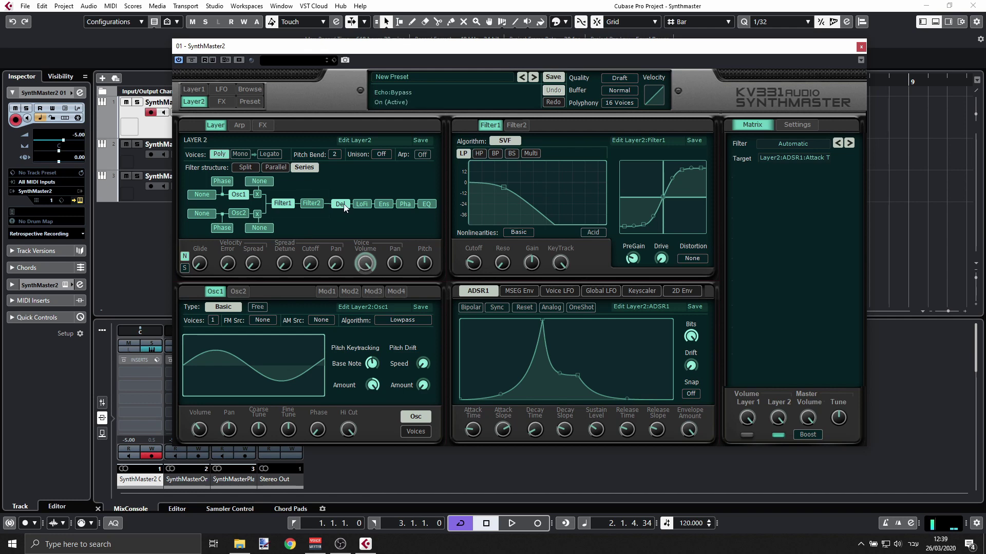
- Shape the Echo delay EQ into a low-shelf cut, raise Osc1 volume to about 86, and set ADSR1 attack to 64 msec
click(262, 125)
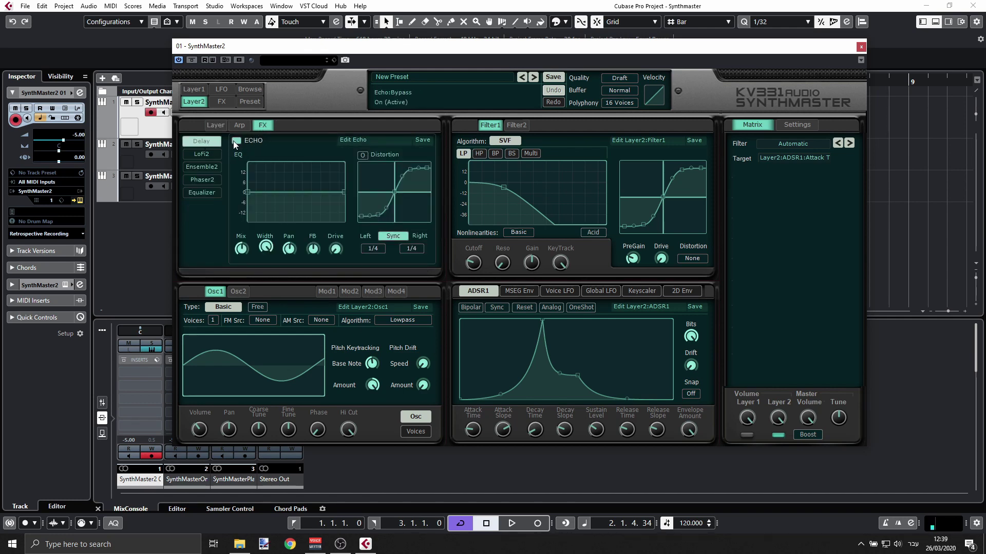
click(241, 250)
click(337, 249)
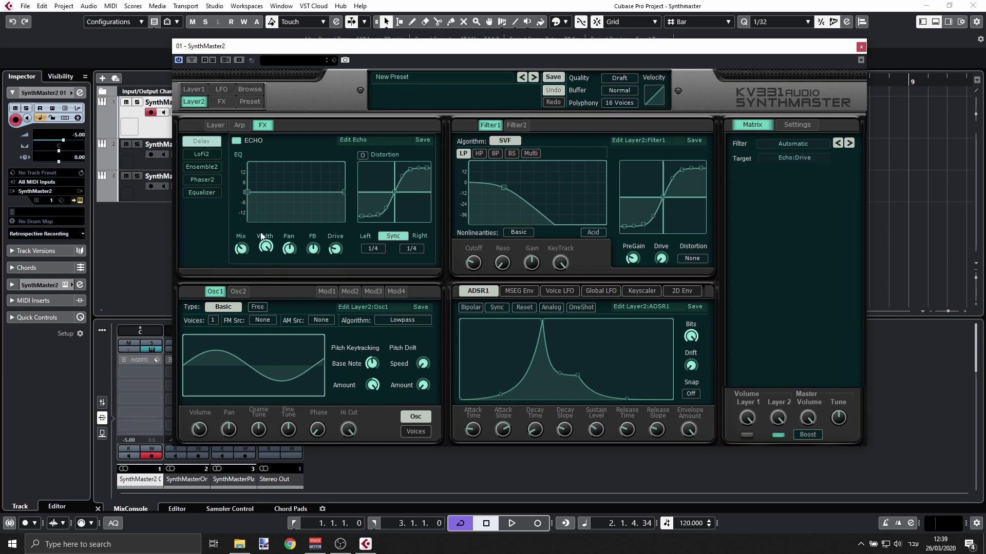
click(307, 245)
drag(251, 194, 267, 197)
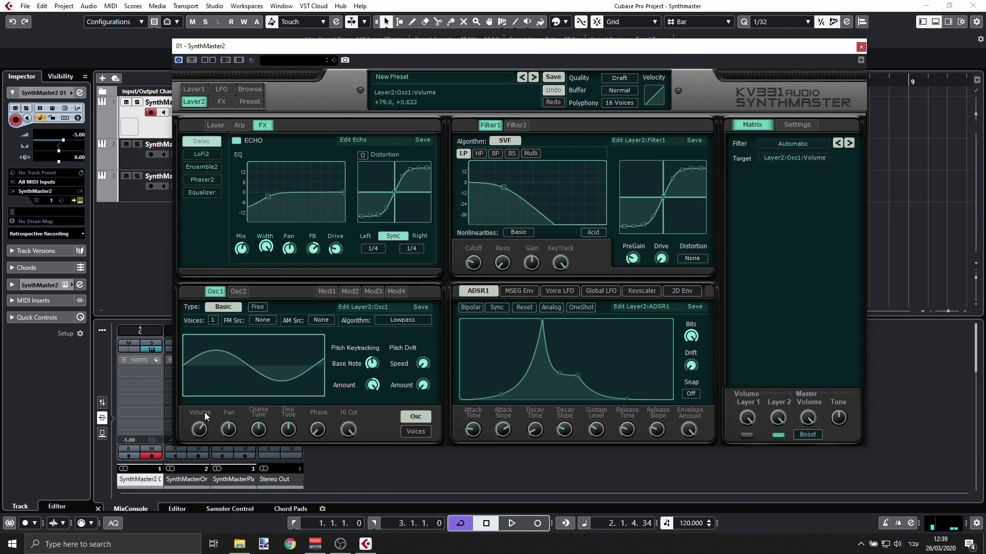
drag(204, 412, 205, 408)
drag(479, 430, 477, 425)
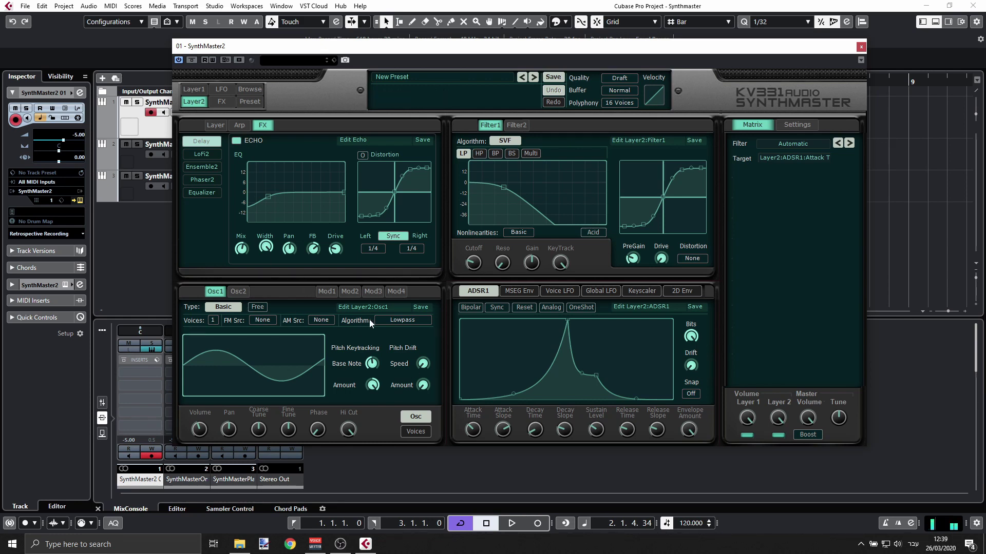
- Go back to the Layer tab to show Layer 2's oscillators, filters and effect chain
click(216, 127)
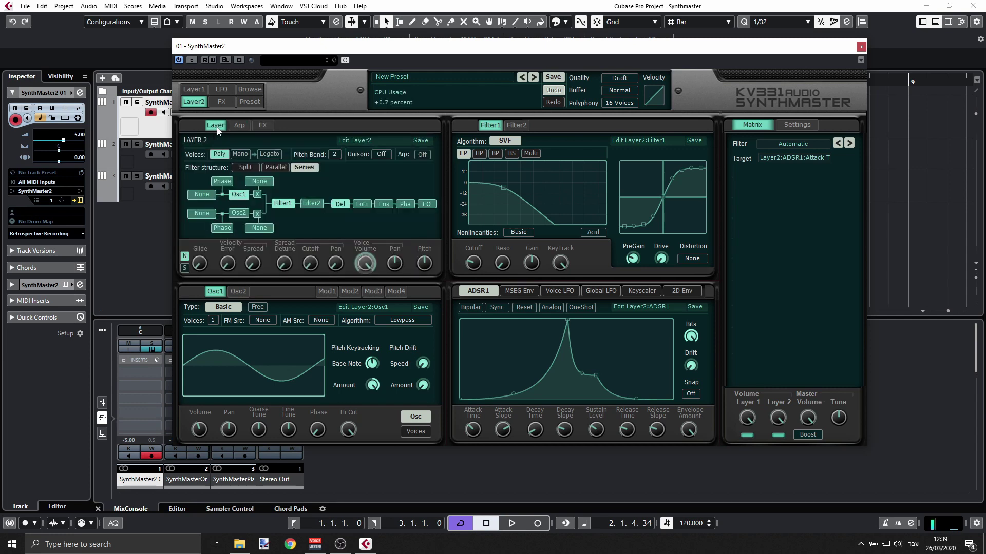